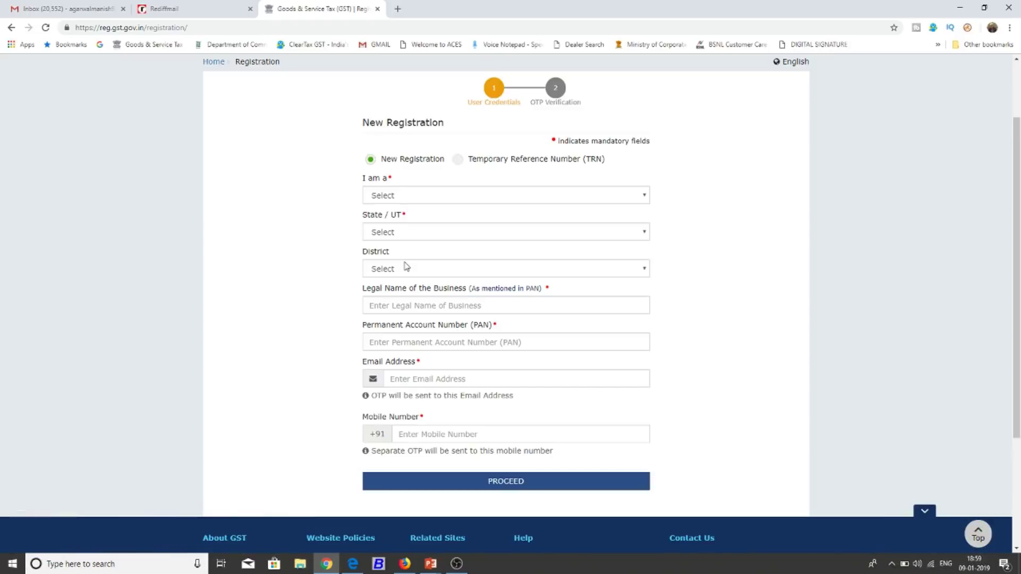
Skip the New Registration fields and choose to continue with a Temporary Reference Number.
left_click(414, 195)
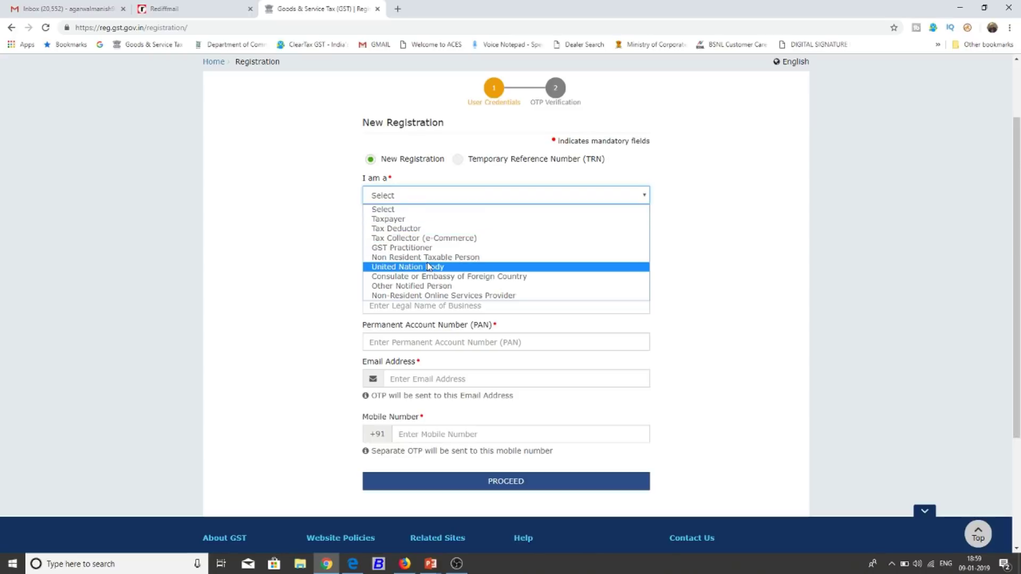
left_click(310, 238)
left_click(400, 234)
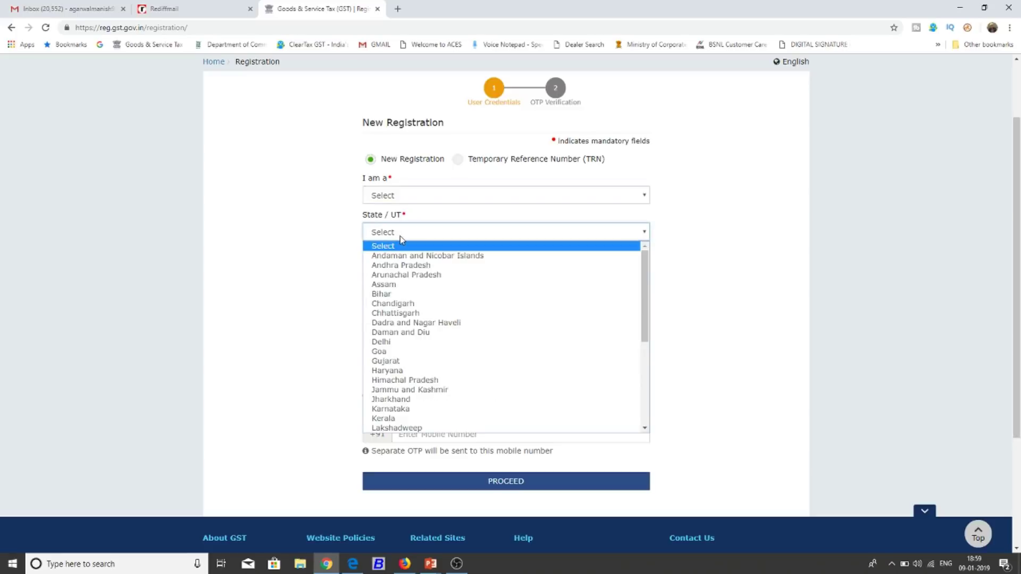
left_click(331, 243)
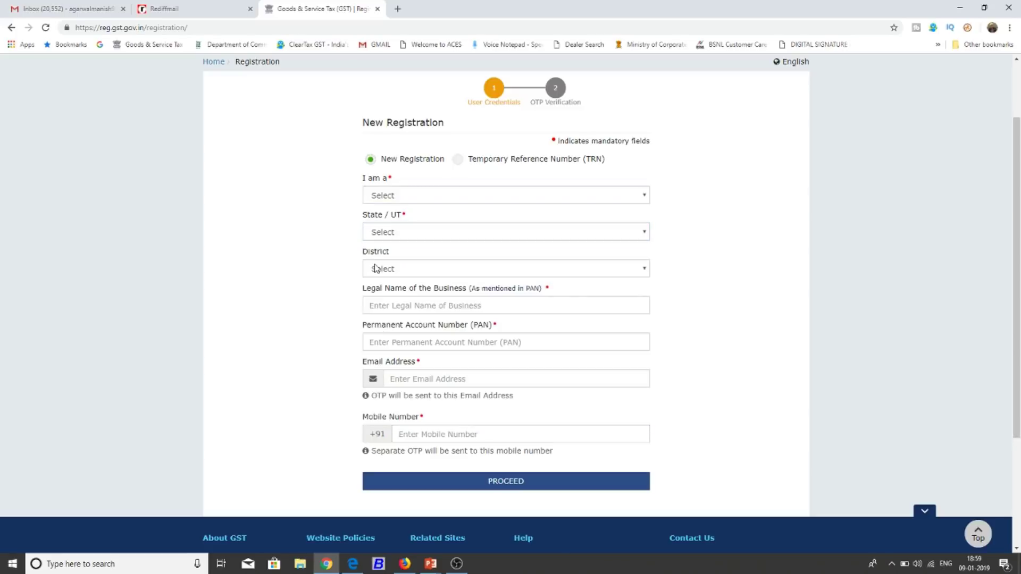
left_click(400, 305)
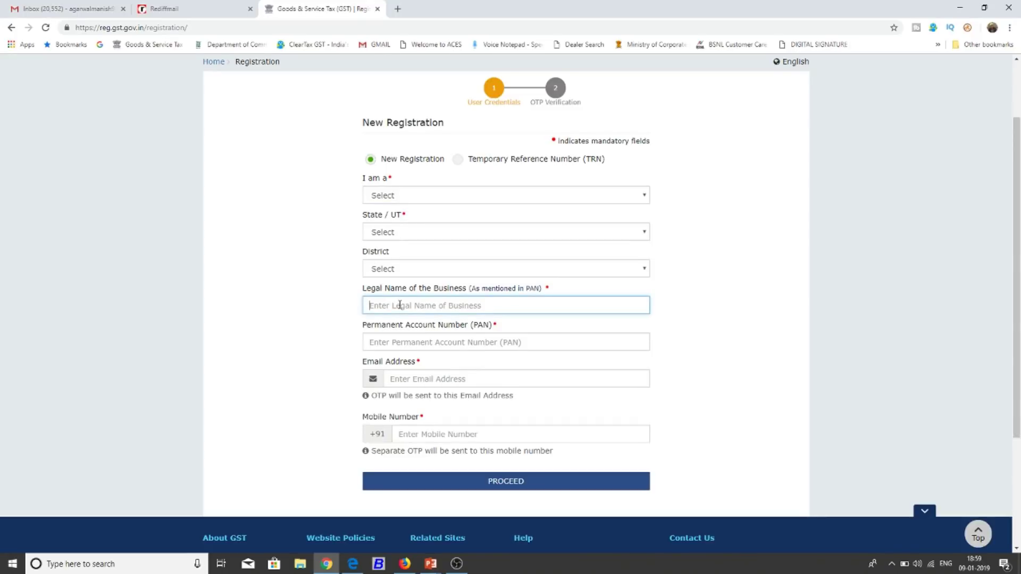
left_click(406, 345)
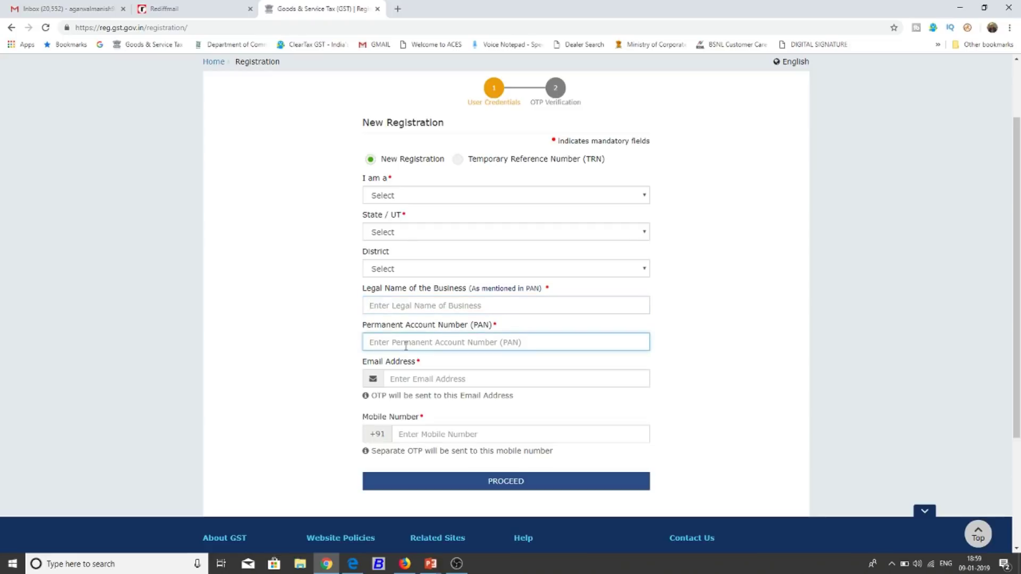
left_click(415, 378)
left_click(422, 439)
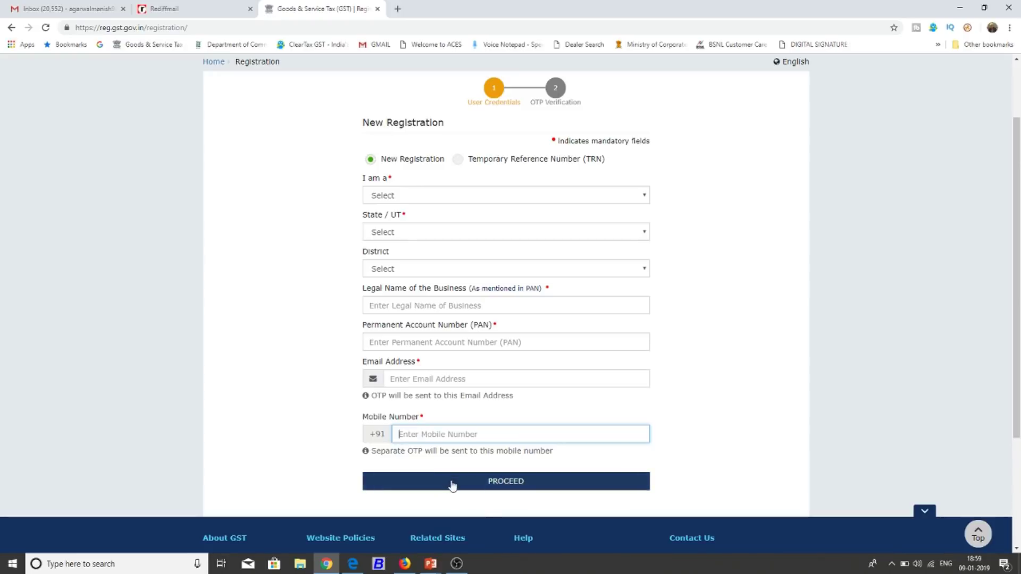
left_click(458, 159)
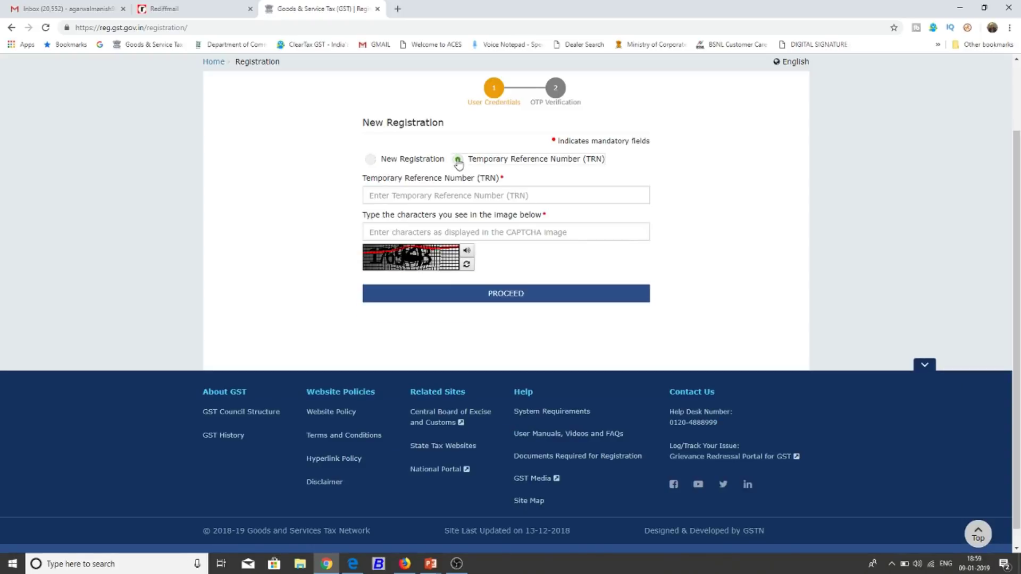
Submit the Temporary Reference Number and the CAPTCHA characters for verification.
left_click(457, 192)
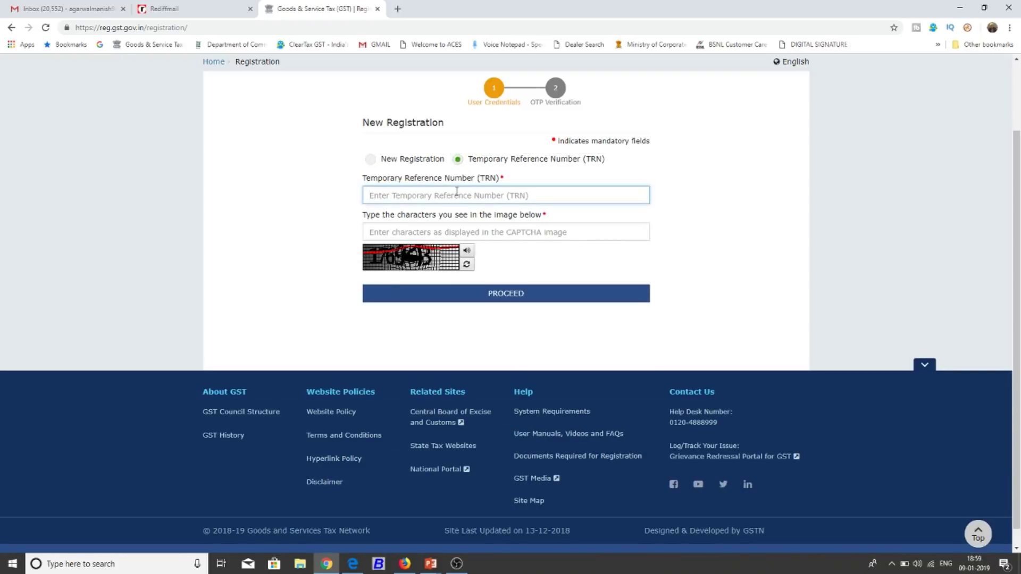
type("10")
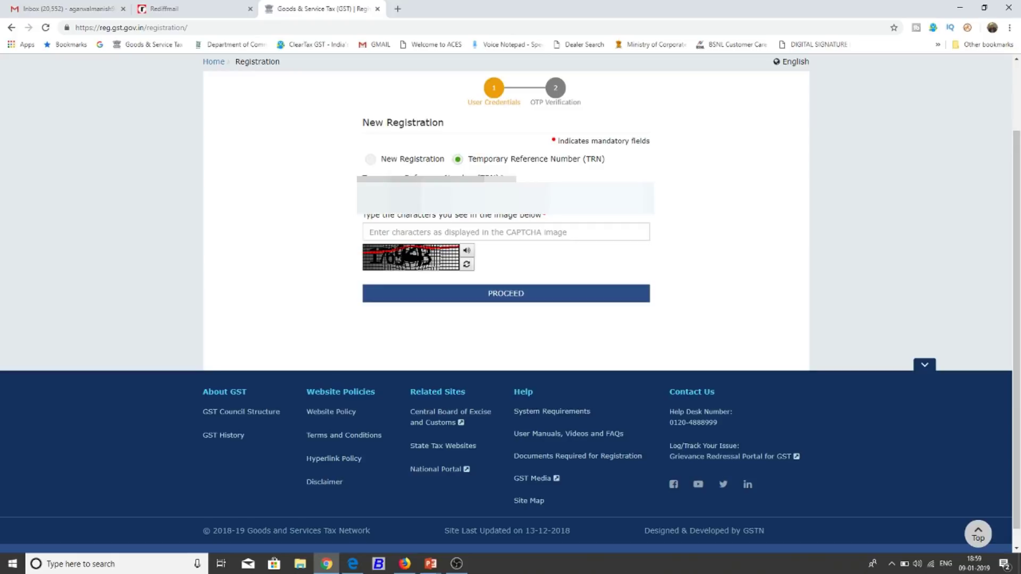
left_click(505, 232)
type("176943")
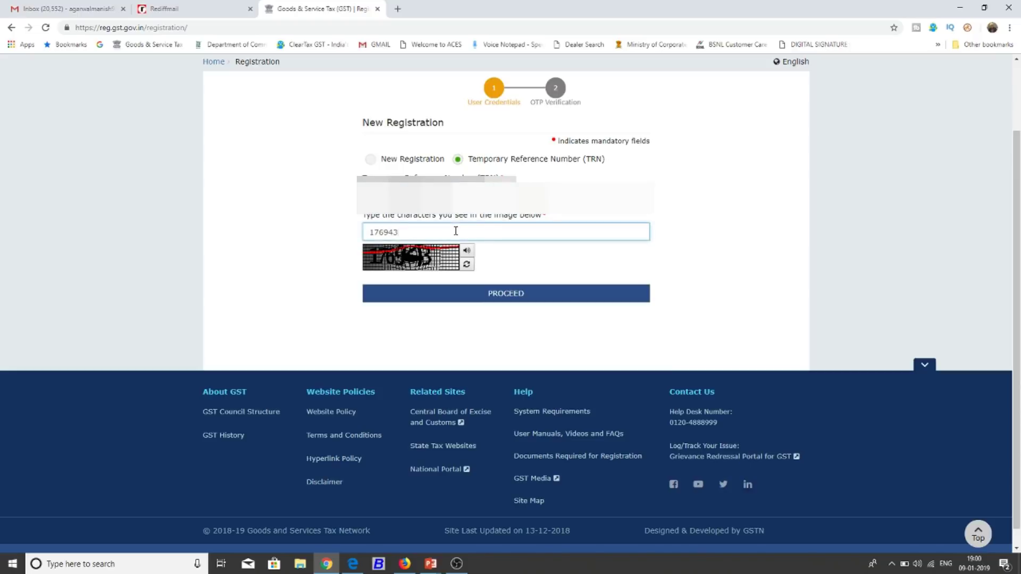
left_click(481, 289)
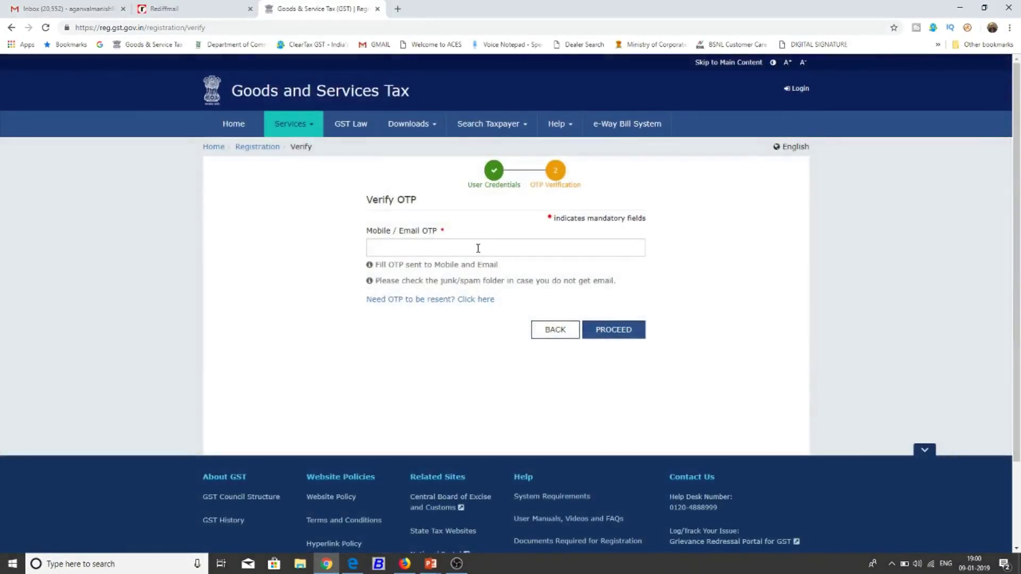
Find the OTP in the newest validation email in webmail and return to Verify OTP.
left_click(479, 247)
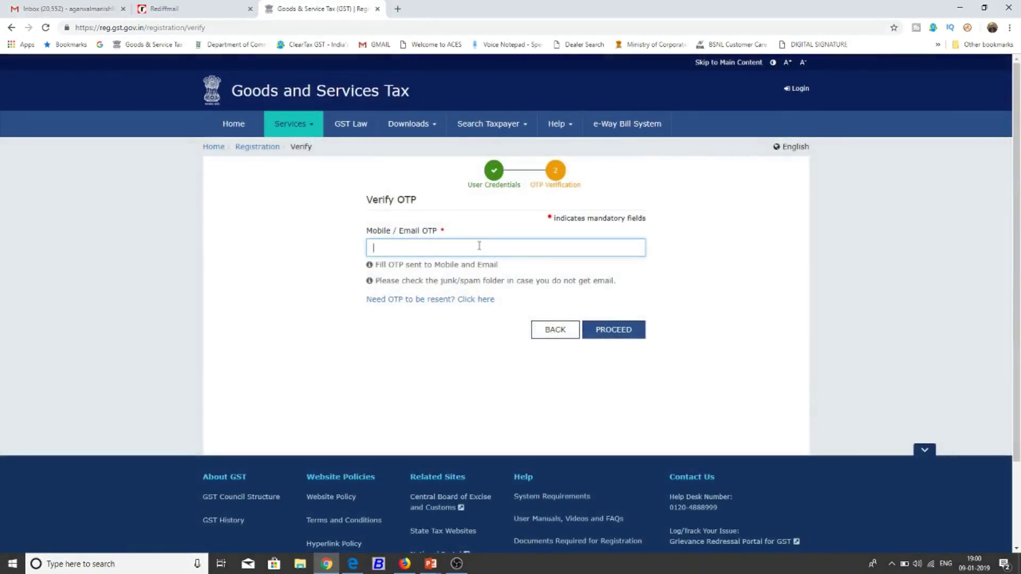
left_click(405, 564)
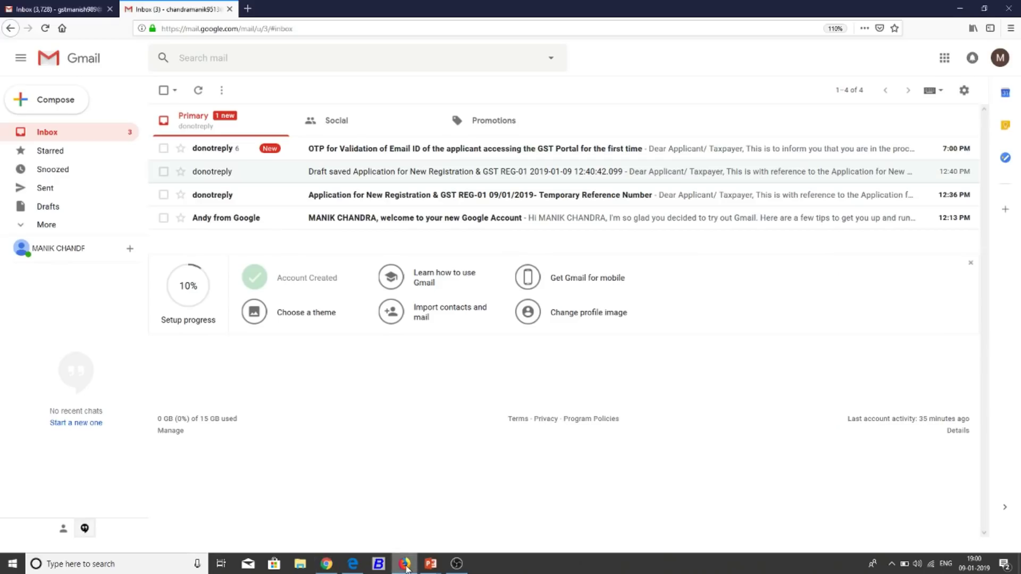
left_click(415, 154)
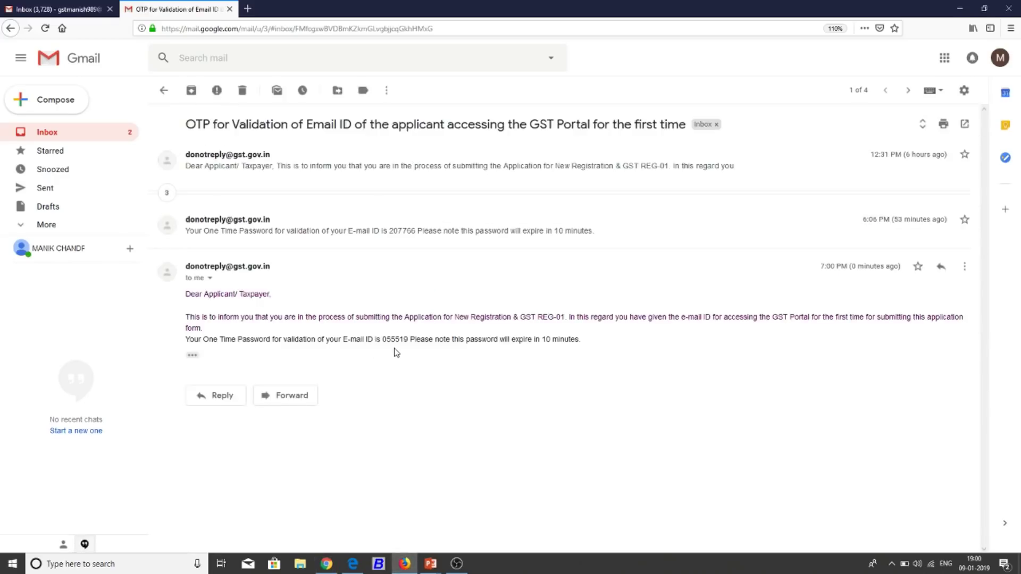
left_click(327, 564)
Enter the emailed OTP and verify it to reach the dashboard with the GST REG-01 draft.
left_click(496, 246)
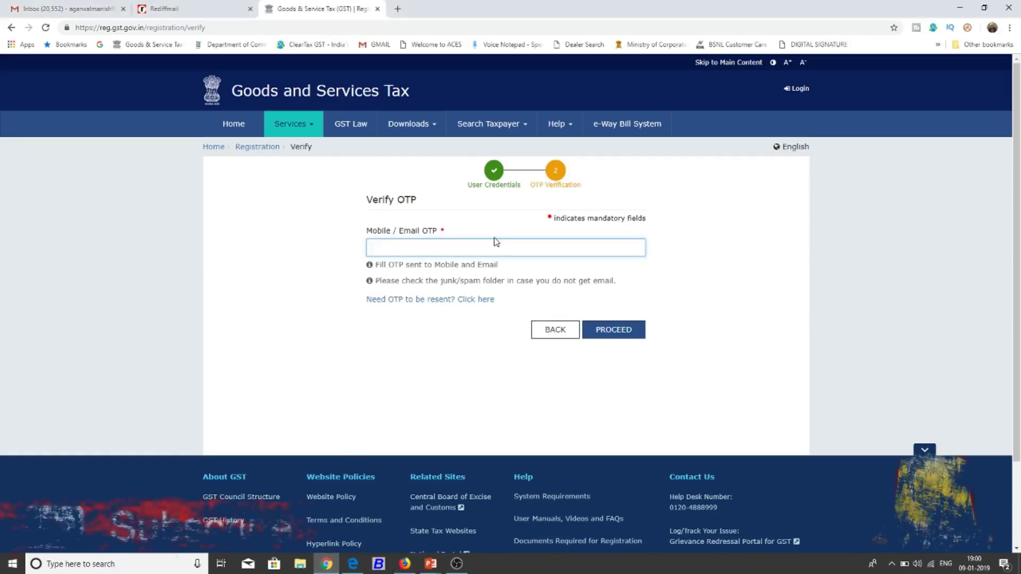
type("••••••")
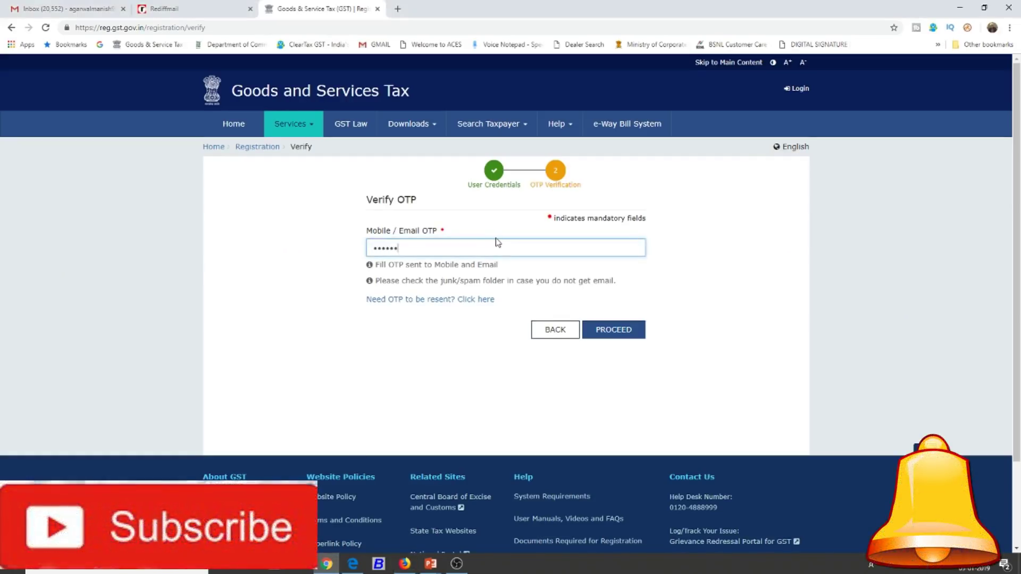
left_click(605, 329)
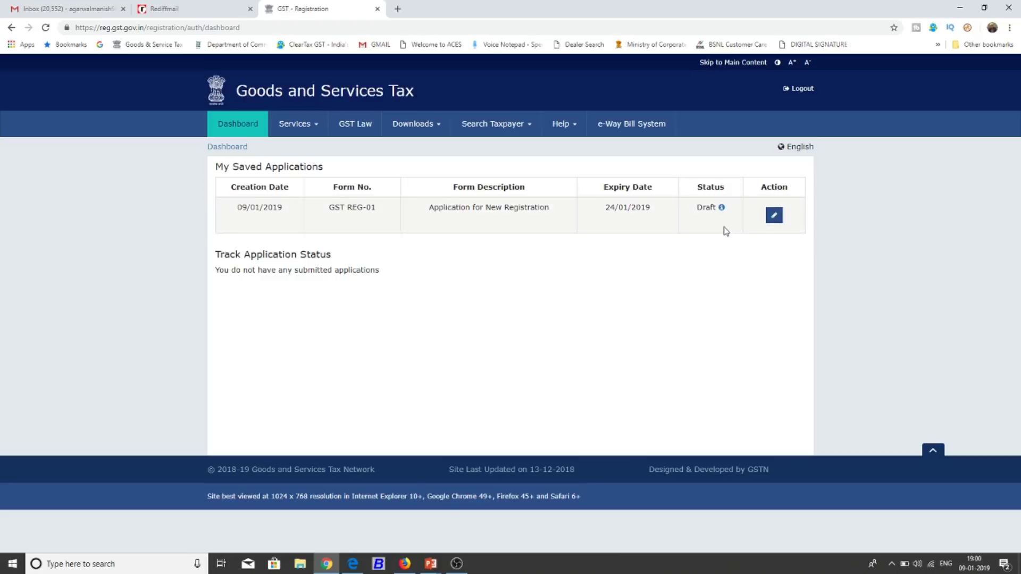
Open the saved draft for editing, enlarge the page zoom, and review the Business Details jurisdiction.
left_click(778, 222)
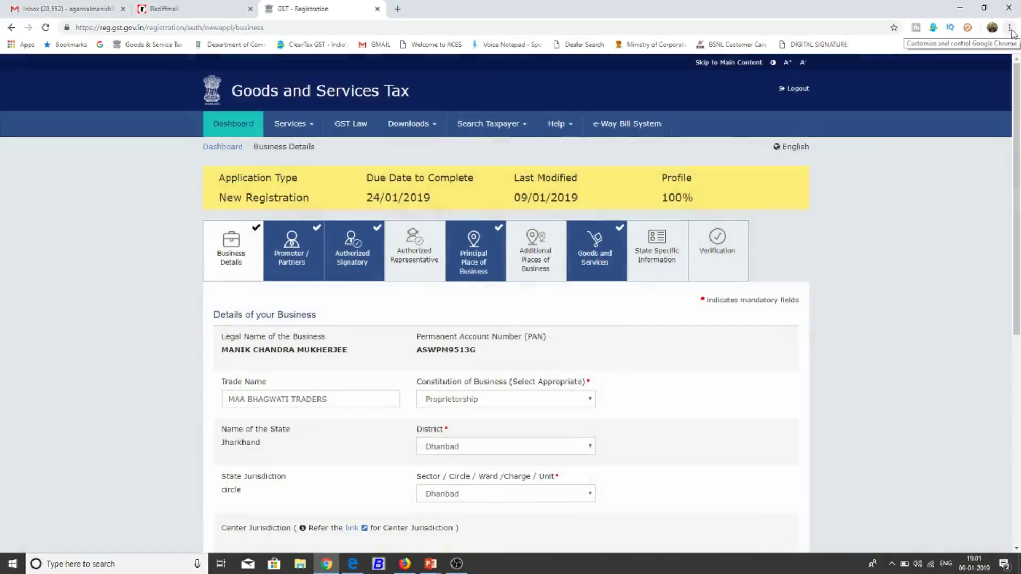
left_click(1010, 28)
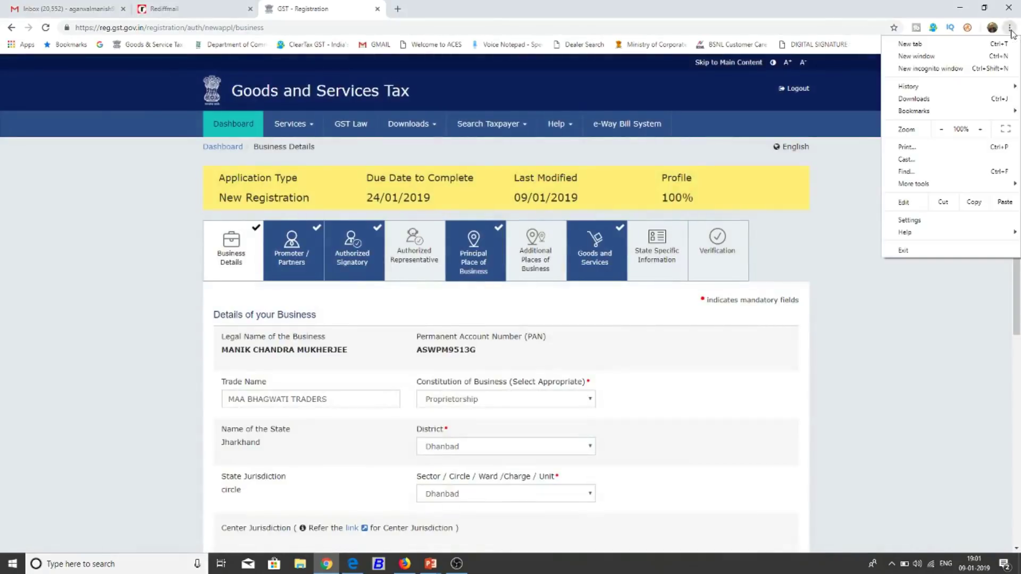
left_click(981, 129)
left_click(982, 129)
left_click(982, 129)
left_click(12, 244)
scroll(12, 243, "down", 2)
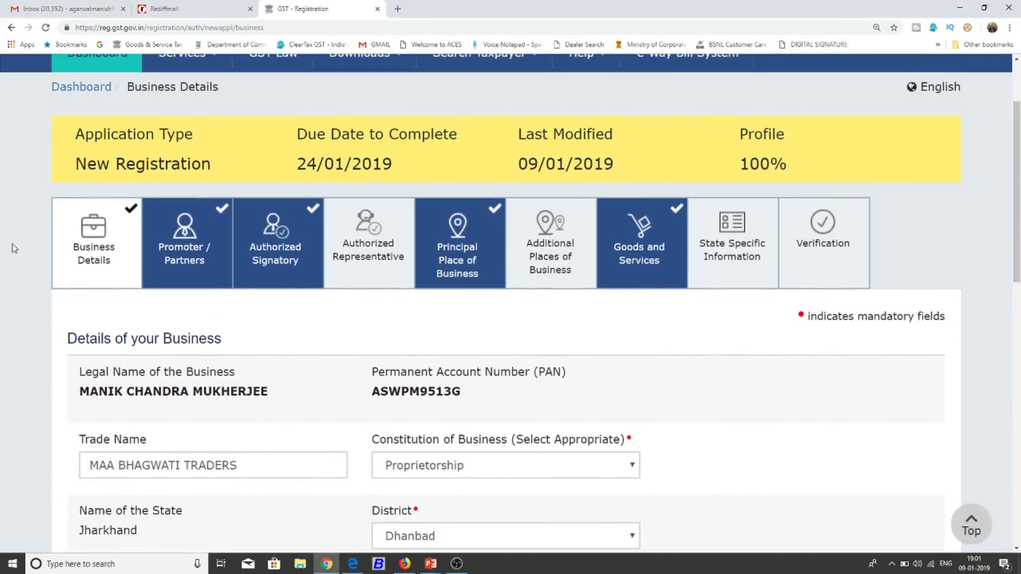
scroll(83, 238, "down", 3)
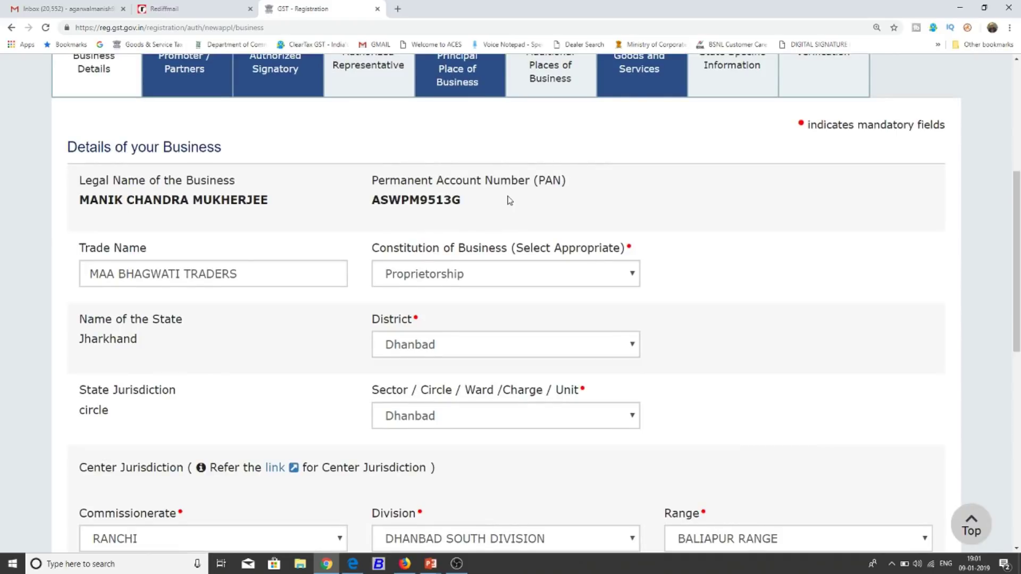
scroll(510, 200, "down", 1)
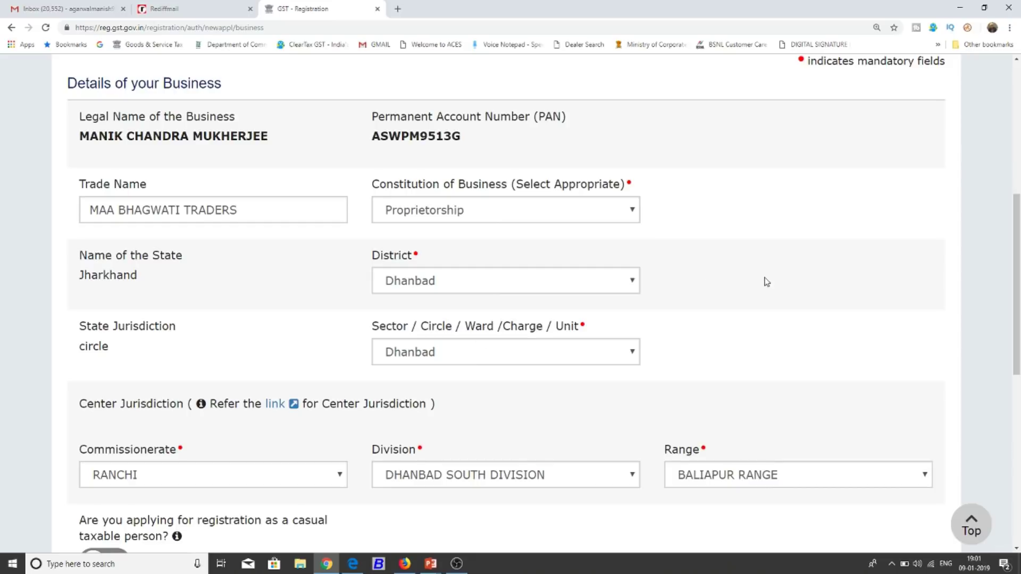
Leave composition off and choose Voluntary Basis as the reason to obtain registration.
scroll(767, 282, "down", 3)
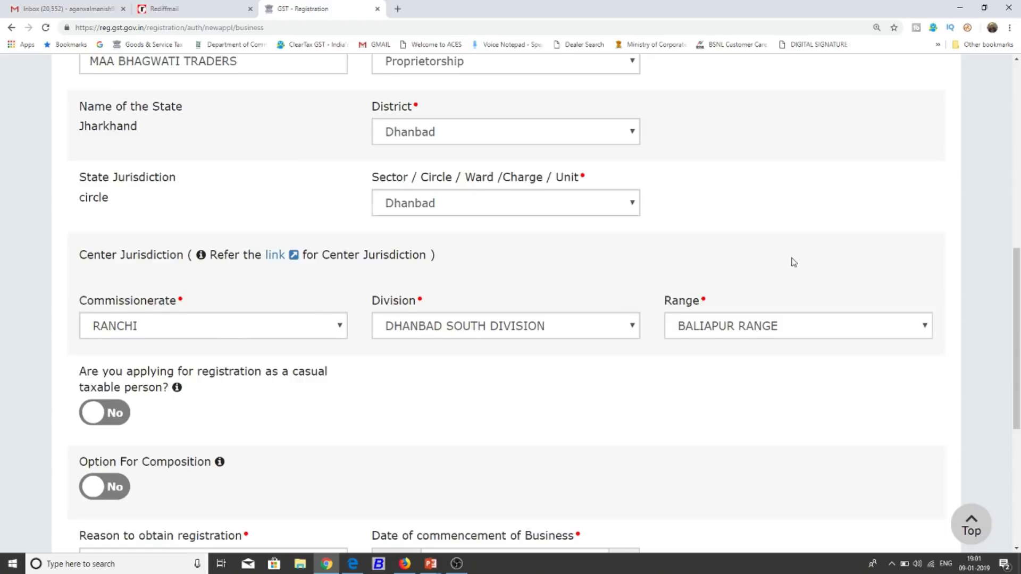
scroll(793, 262, "down", 1)
scroll(793, 262, "down", 5)
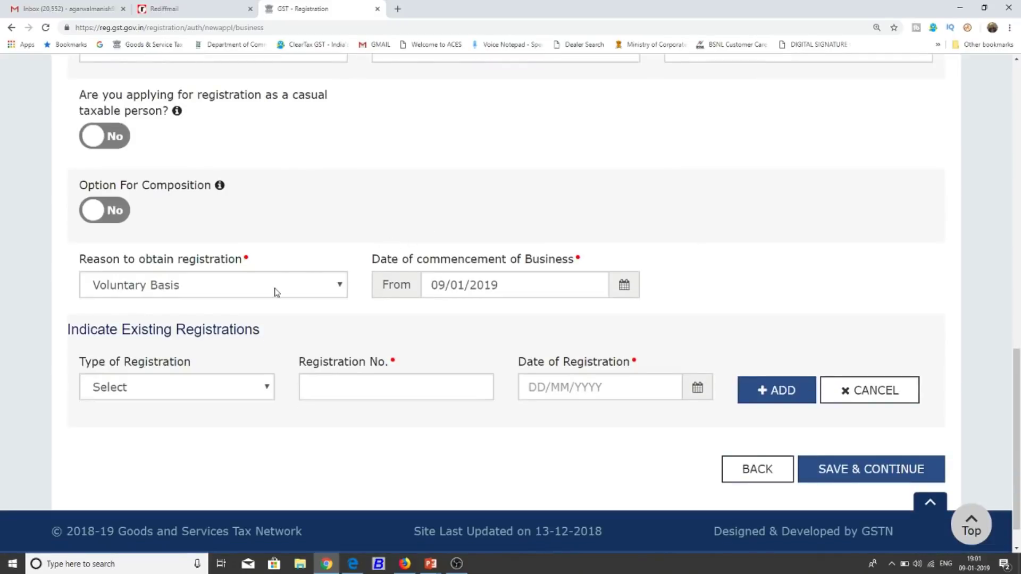
left_click(118, 215)
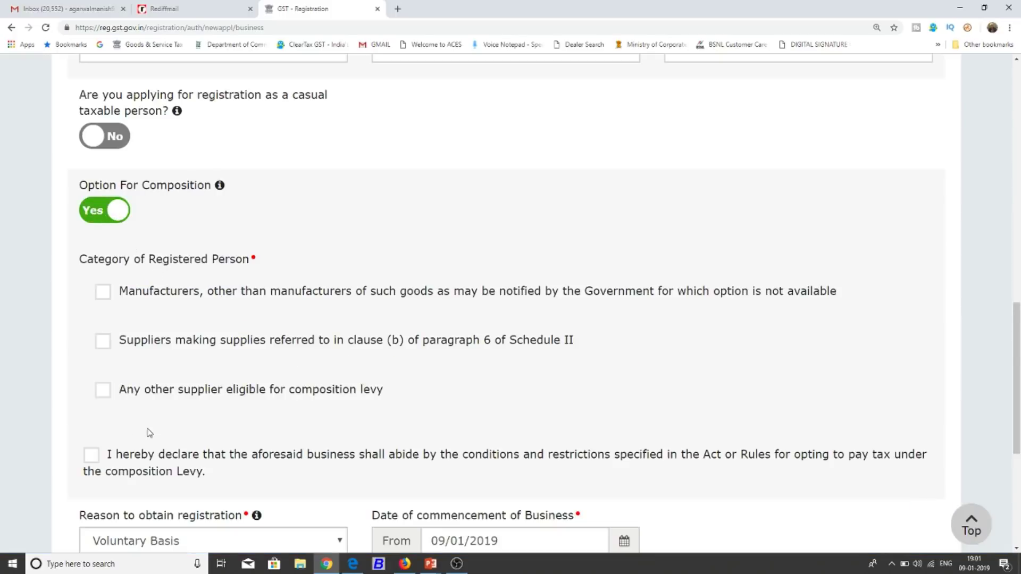
left_click(95, 211)
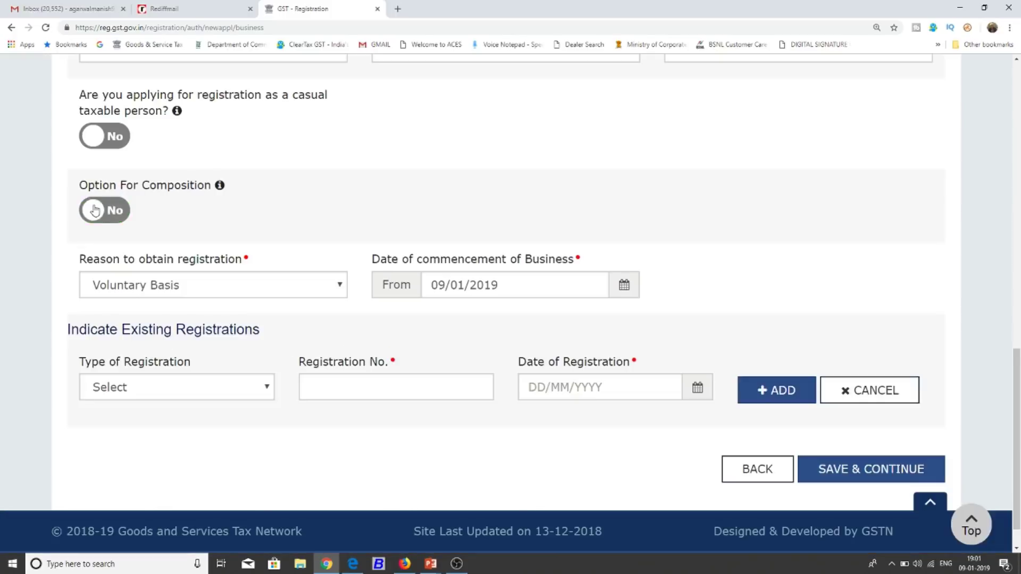
left_click(194, 291)
key("Down")
key("Down")
key("Down")
key("Down")
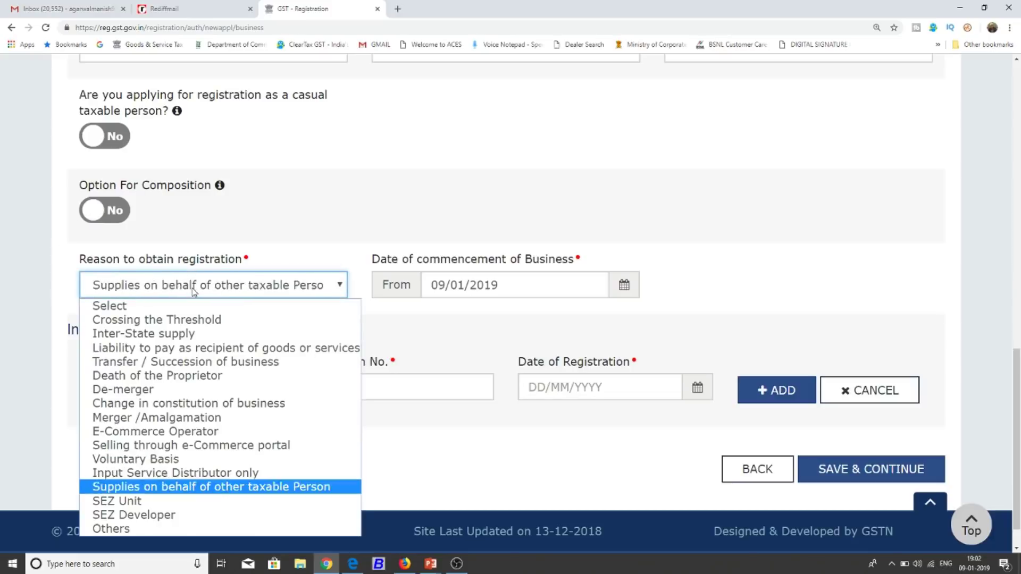
key("Up")
key("Up")
key("Up")
key("Up")
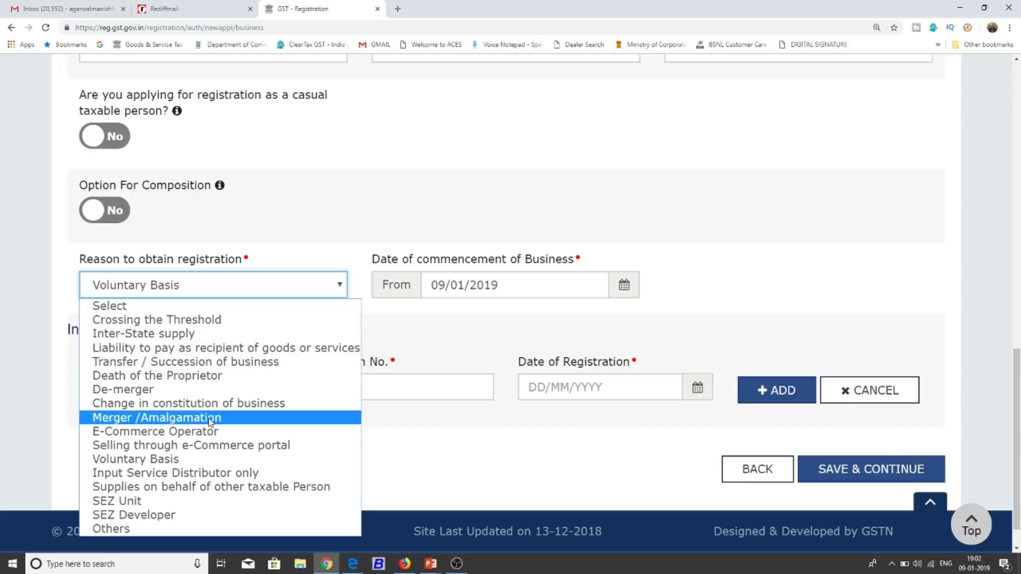
left_click(184, 460)
left_click(369, 232)
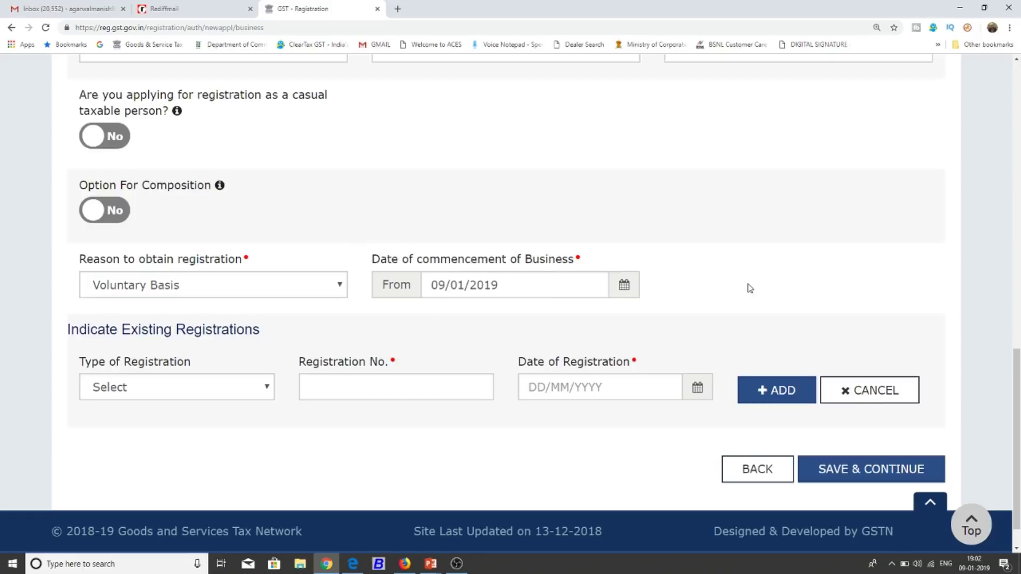
Save the Business Details and continue to the Promoter / Partners section.
scroll(750, 289, "down", 1)
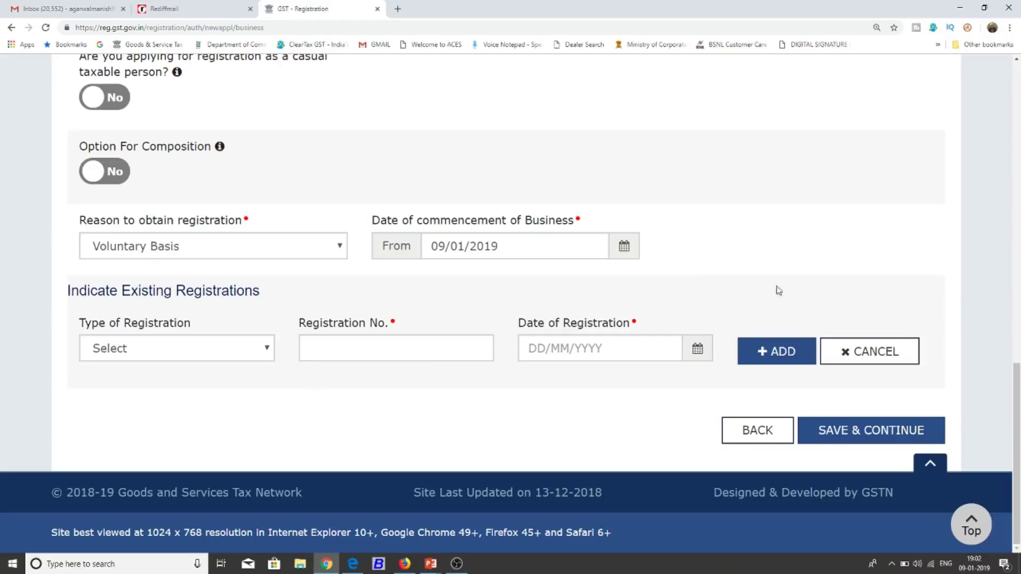
scroll(795, 286, "up", 7)
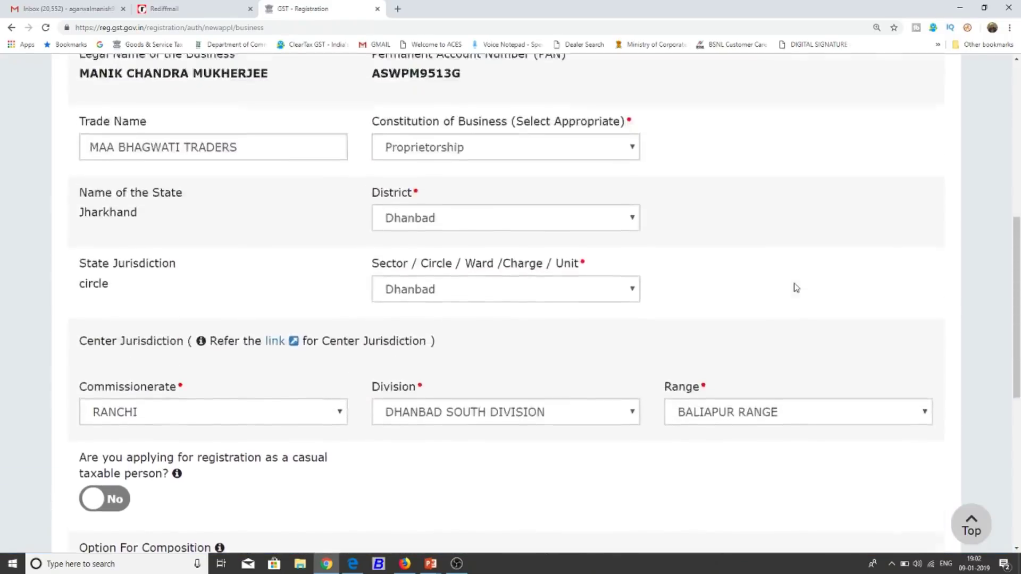
scroll(796, 287, "up", 5)
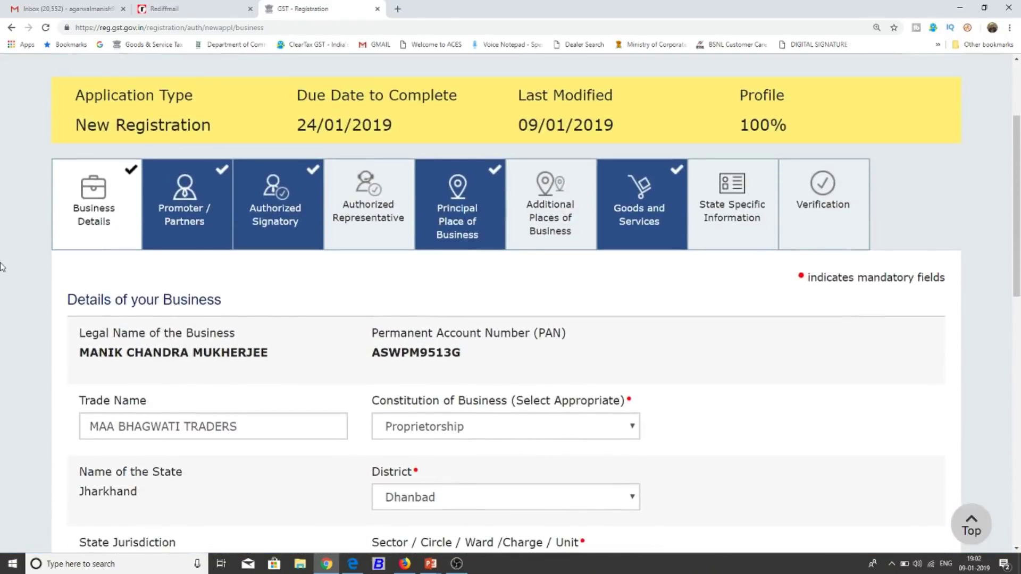
scroll(84, 242, "down", 13)
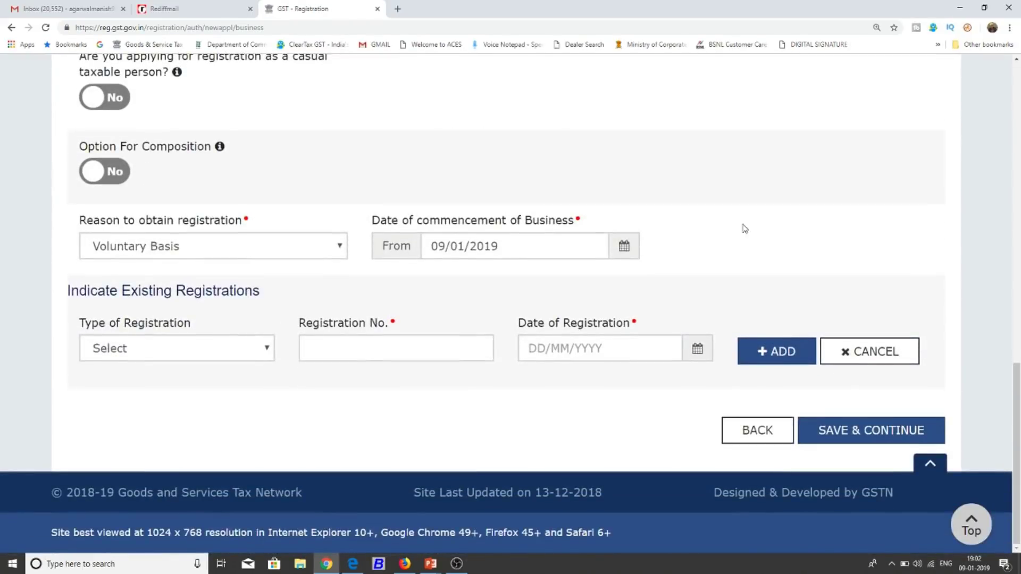
left_click(873, 430)
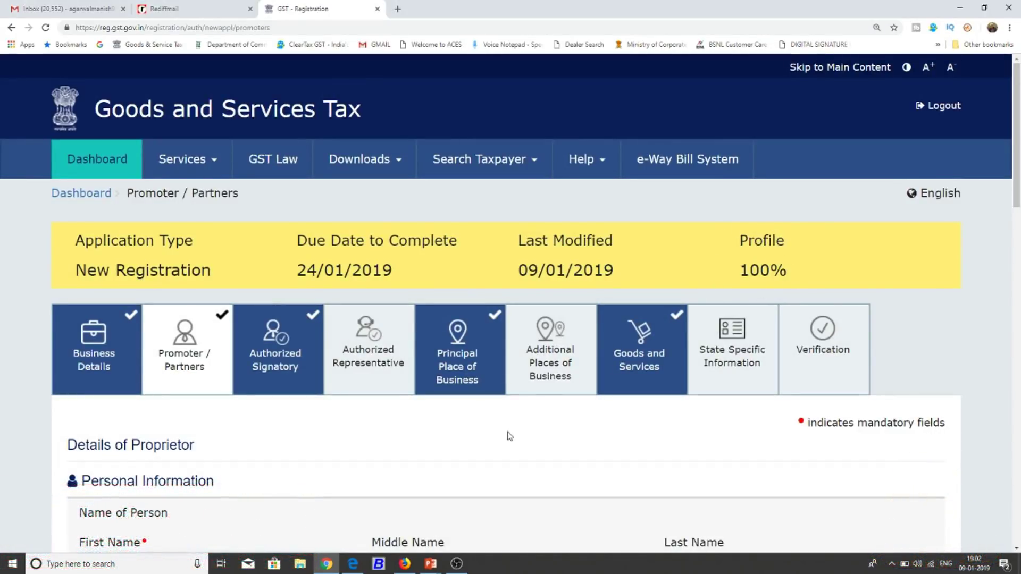
scroll(458, 441, "down", 5)
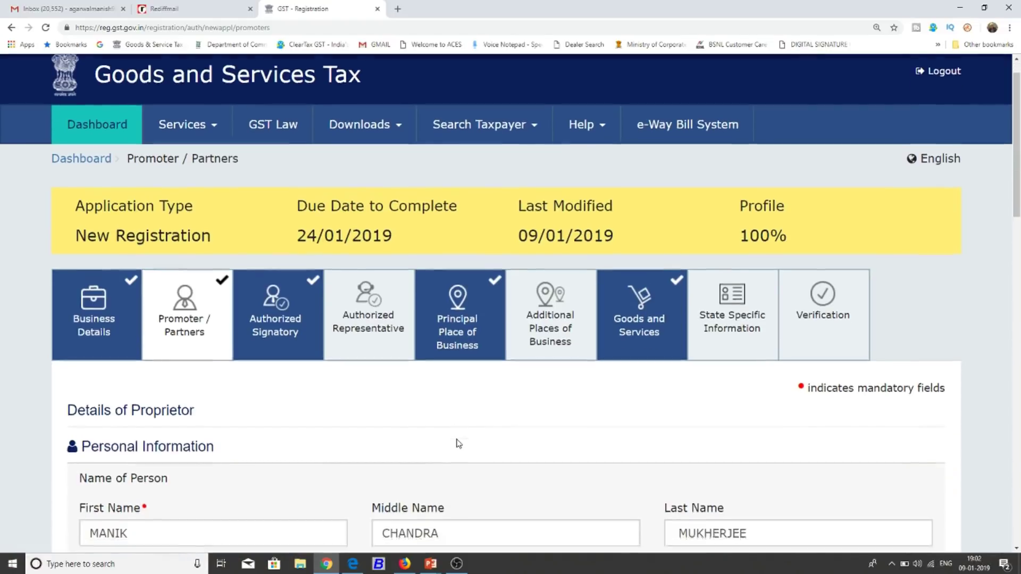
scroll(459, 443, "down", 3)
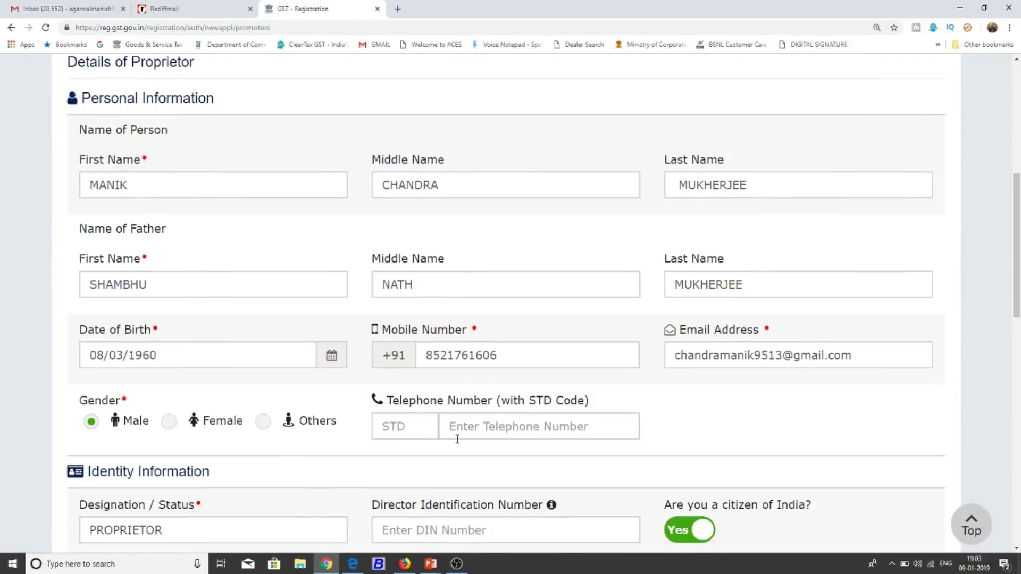
scroll(457, 439, "down", 1)
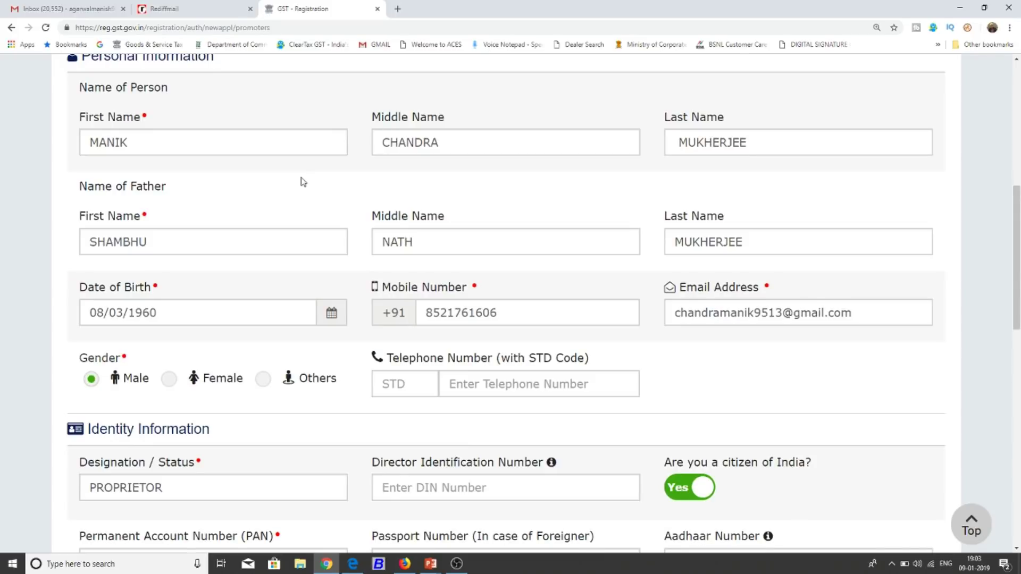
scroll(303, 182, "up", 2)
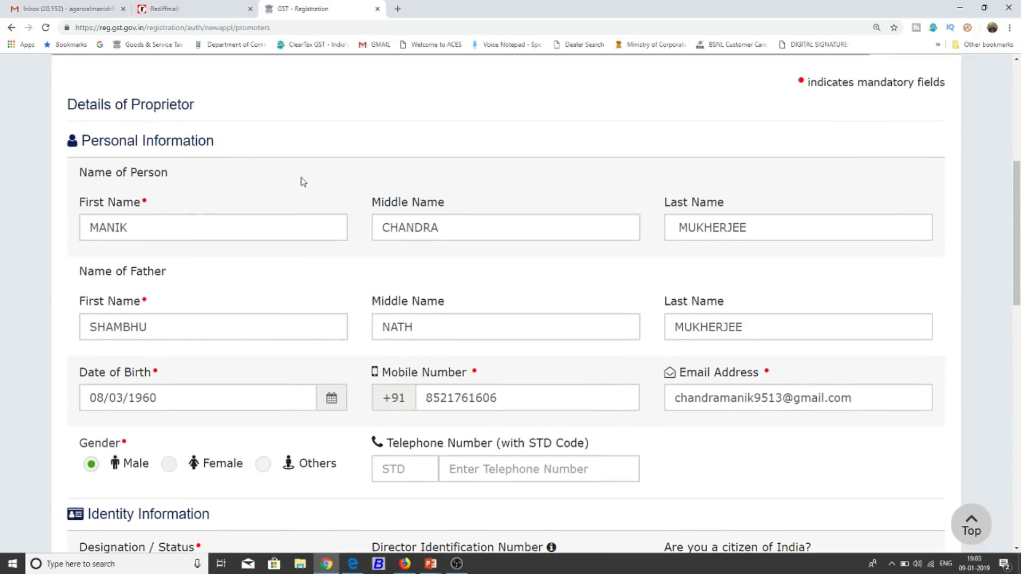
scroll(303, 182, "down", 1)
scroll(379, 247, "down", 1)
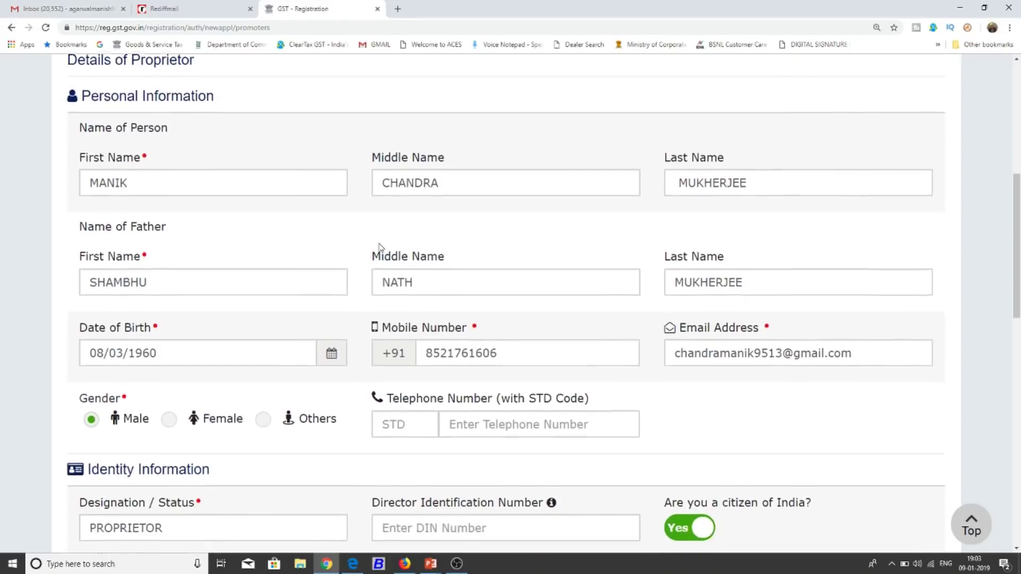
scroll(379, 247, "down", 2)
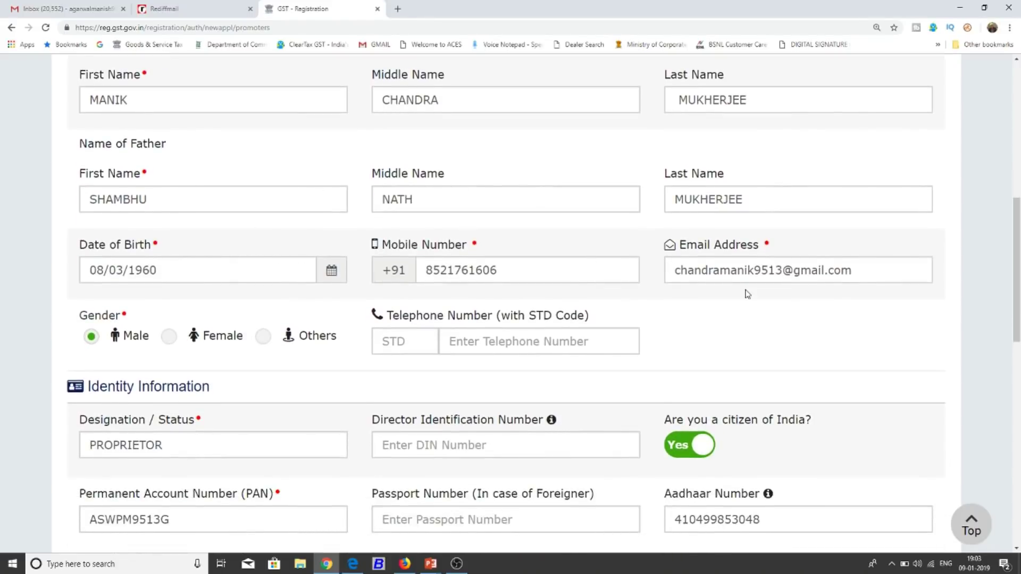
scroll(748, 294, "down", 3)
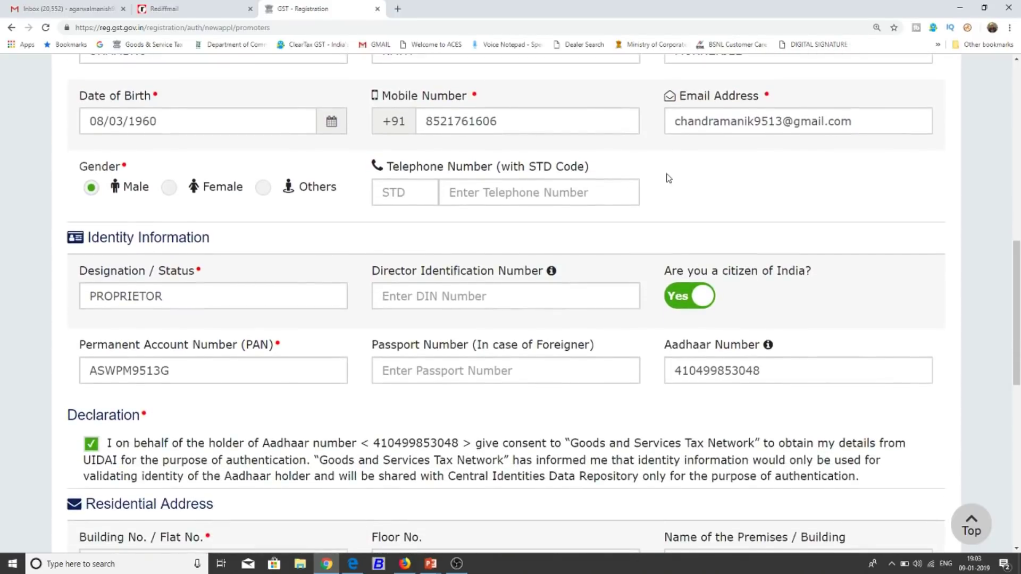
scroll(670, 179, "down", 1)
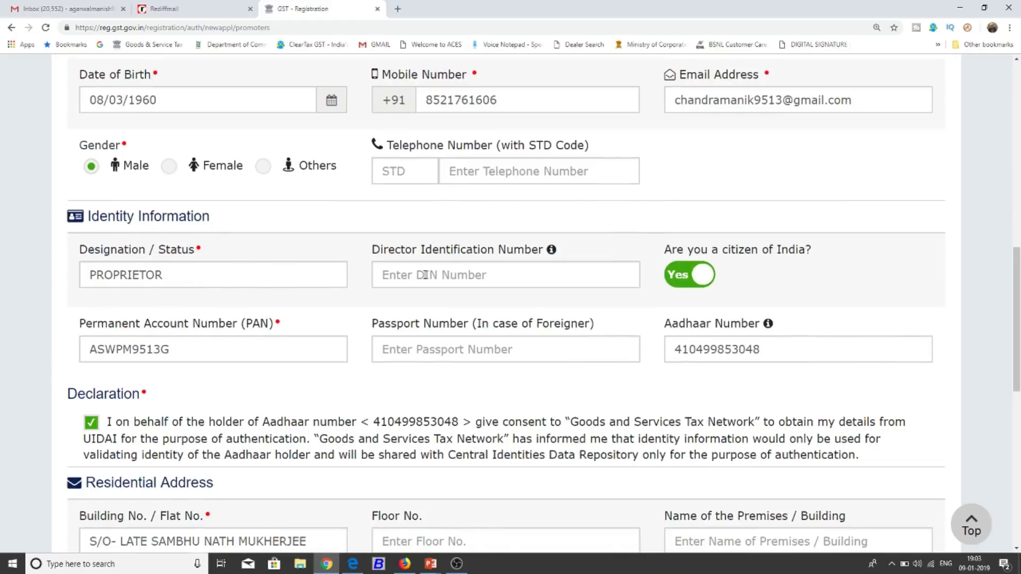
scroll(606, 226, "down", 1)
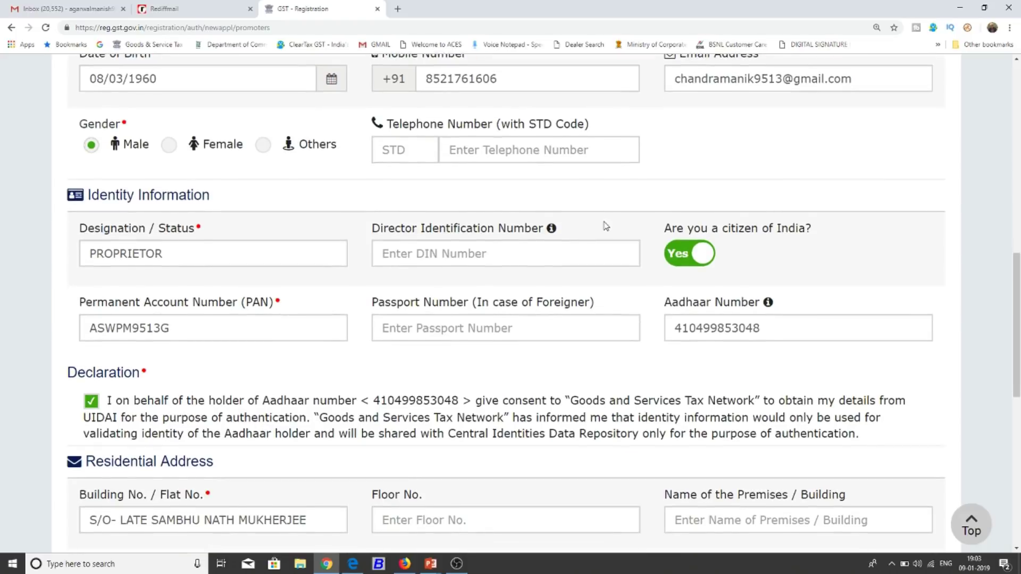
left_click(683, 256)
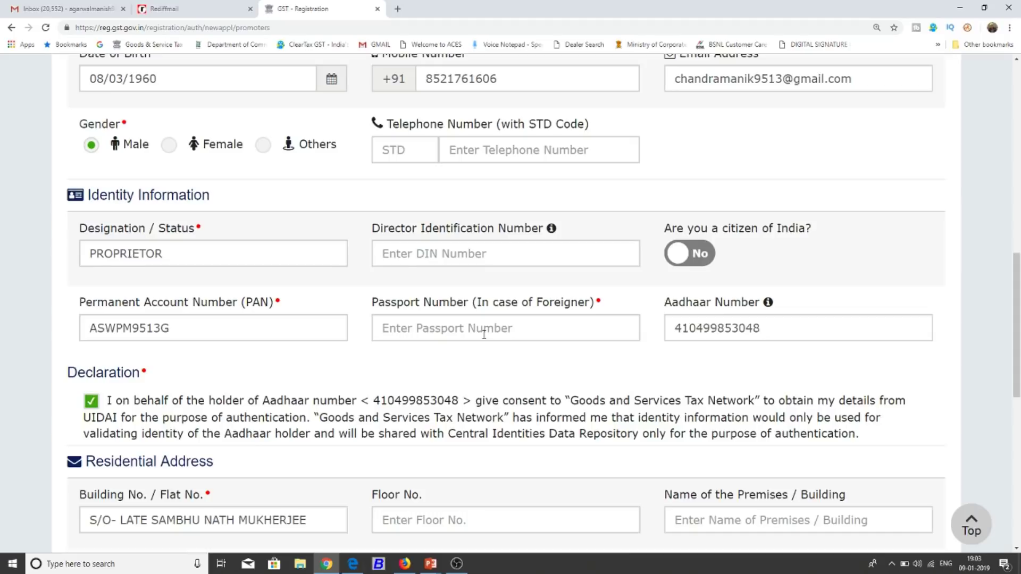
left_click(700, 252)
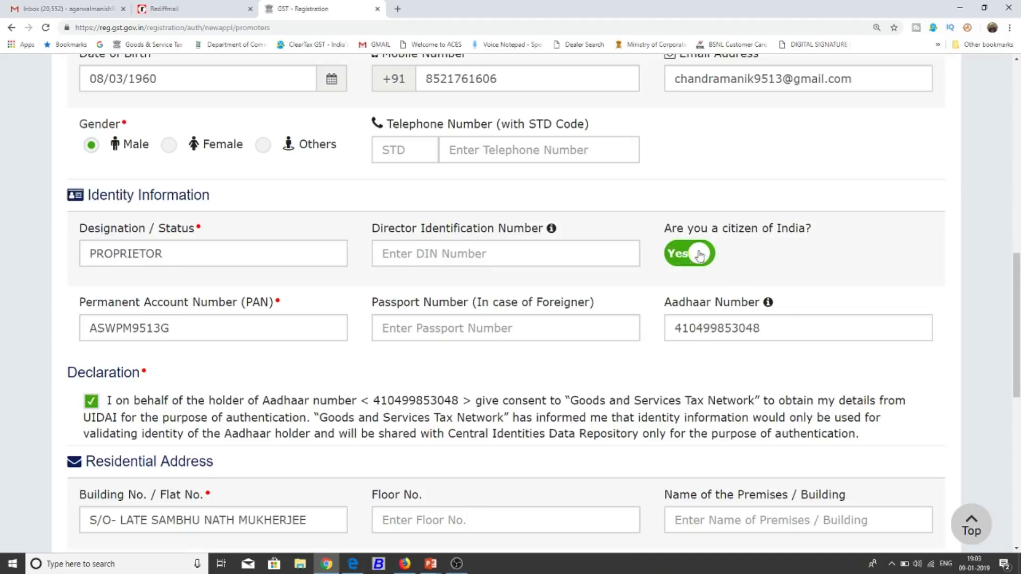
scroll(716, 197, "down", 1)
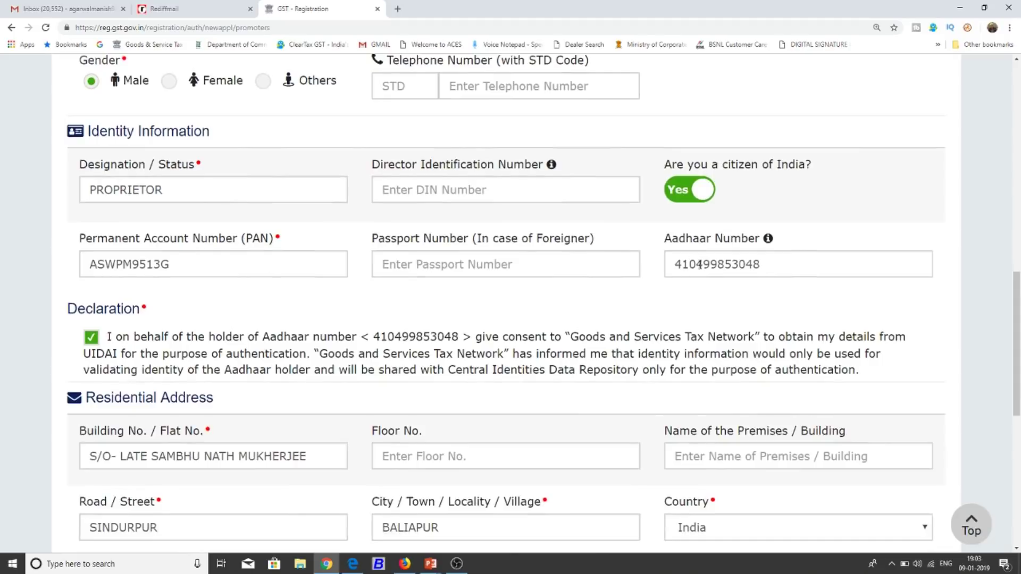
scroll(616, 307, "down", 3)
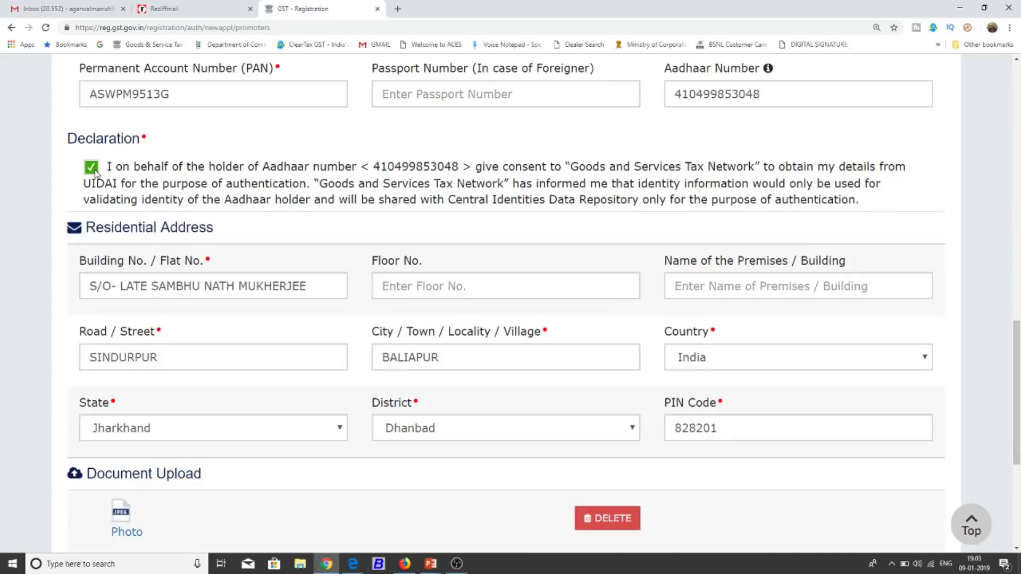
scroll(43, 256, "up", 3)
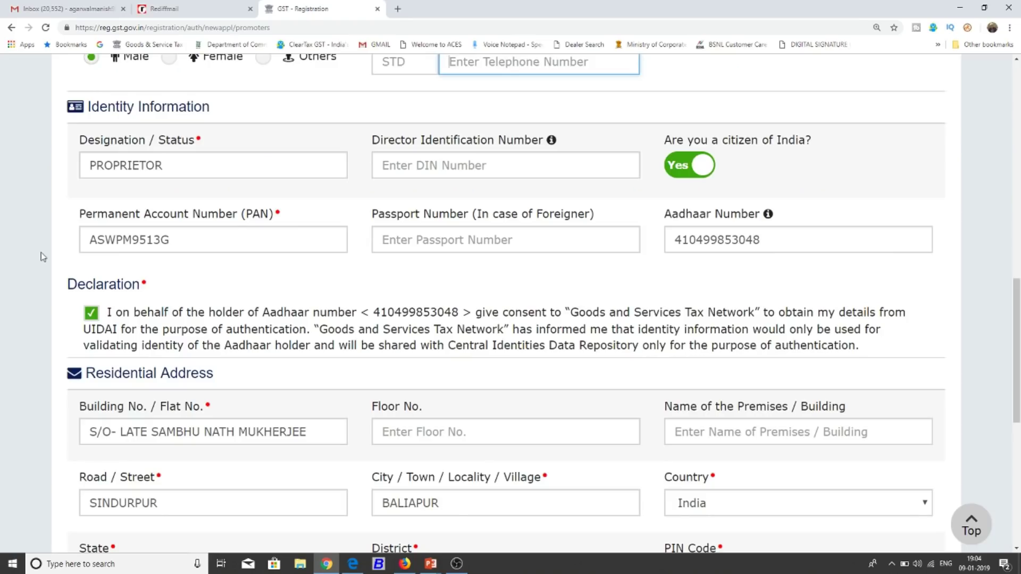
scroll(26, 331, "down", 7)
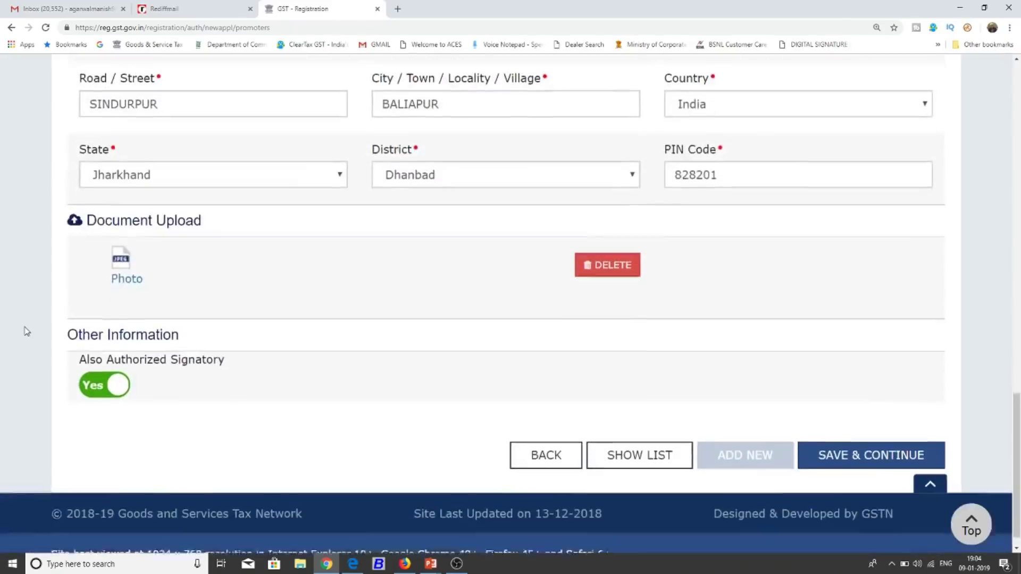
scroll(26, 331, "up", 2)
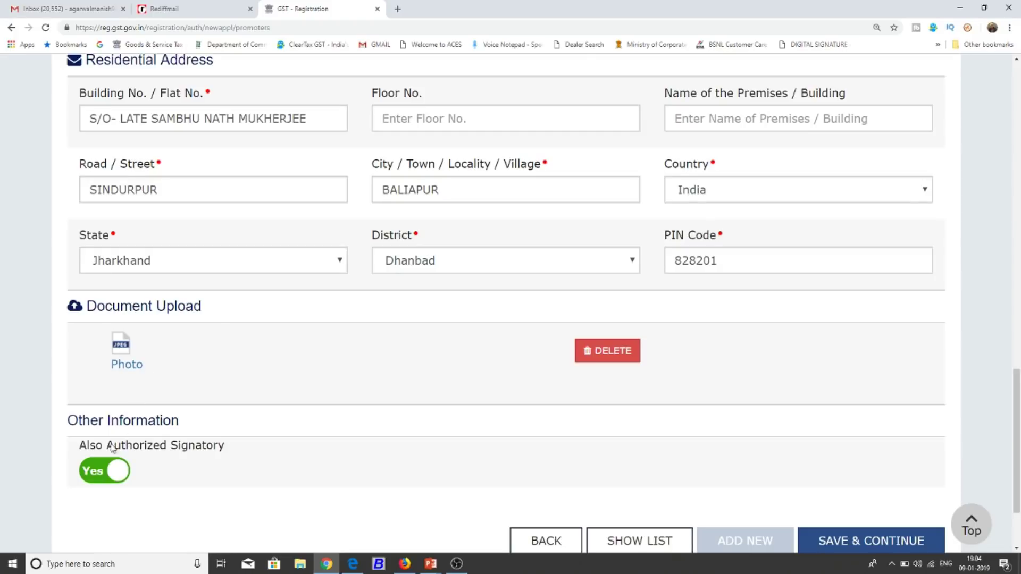
scroll(301, 473, "down", 1)
scroll(301, 473, "down", 1)
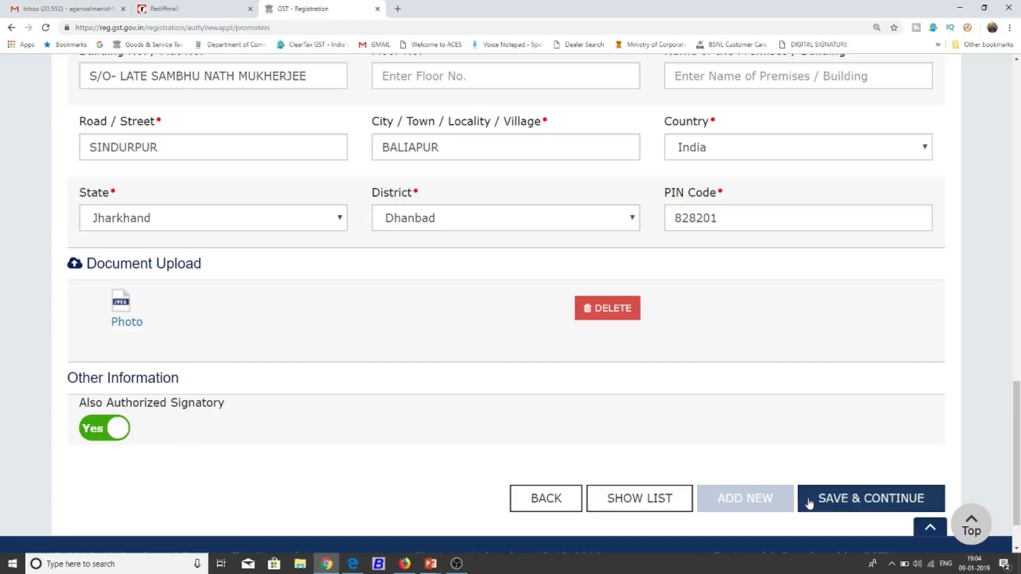
Save the proprietor details, then save the Authorized Signatory details to reach Authorized Representative.
left_click(844, 499)
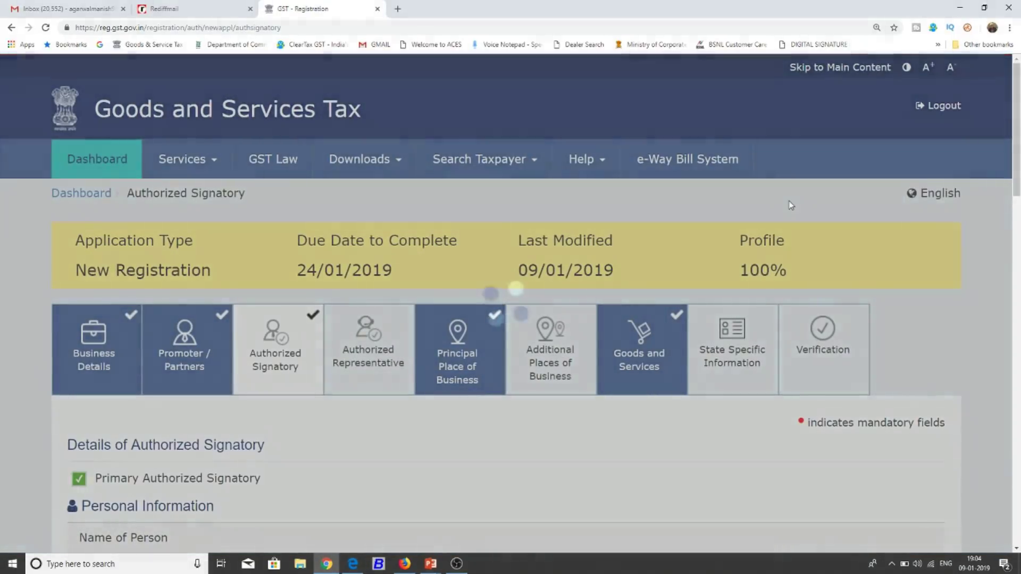
scroll(249, 318, "down", 1)
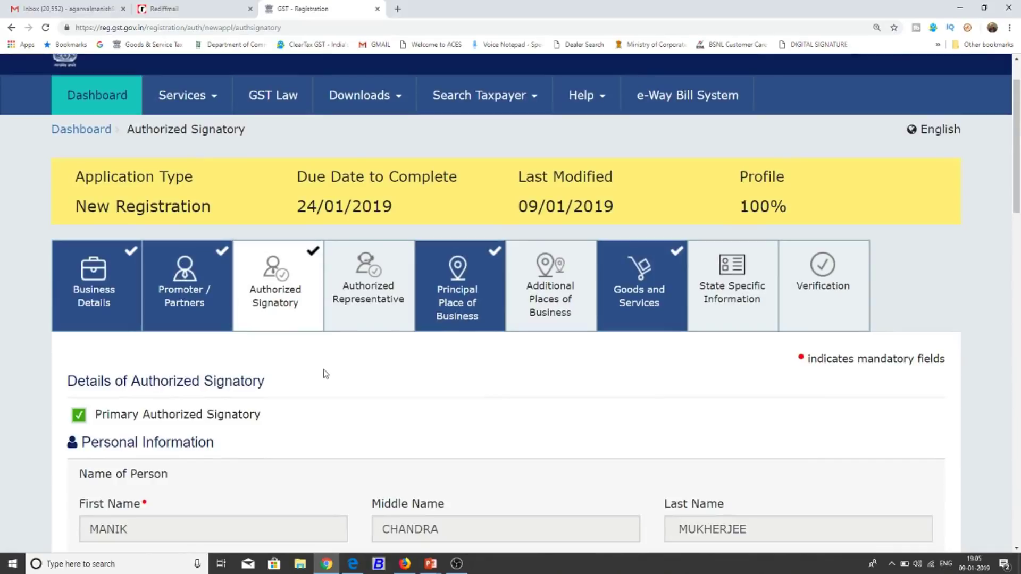
scroll(325, 374, "down", 3)
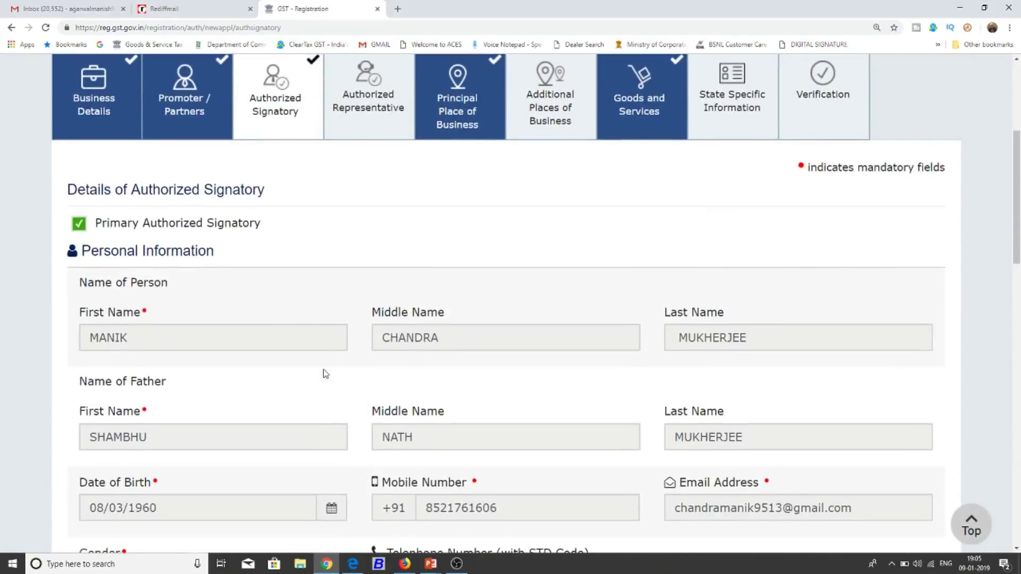
scroll(326, 374, "down", 18)
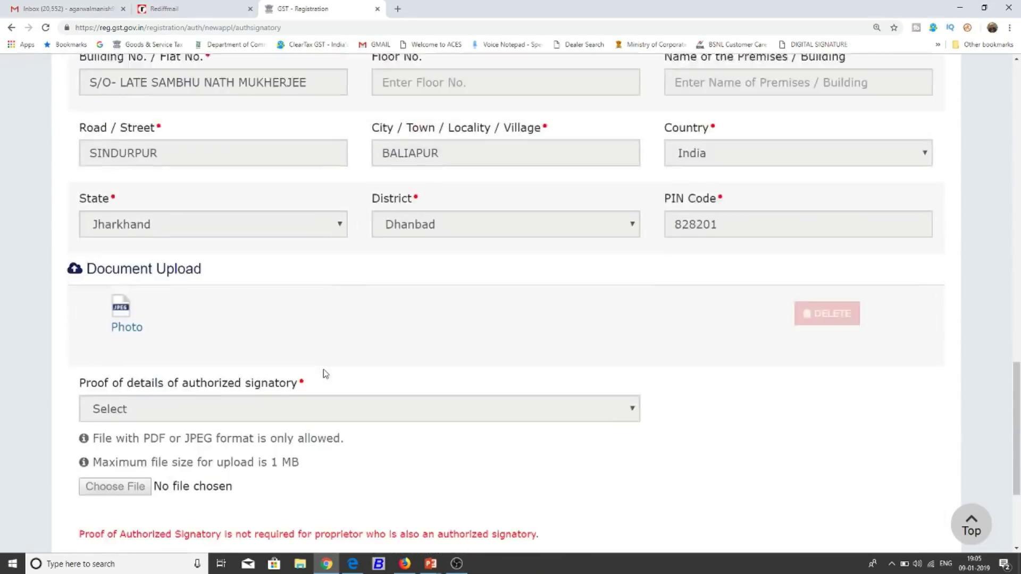
scroll(326, 374, "up", 20)
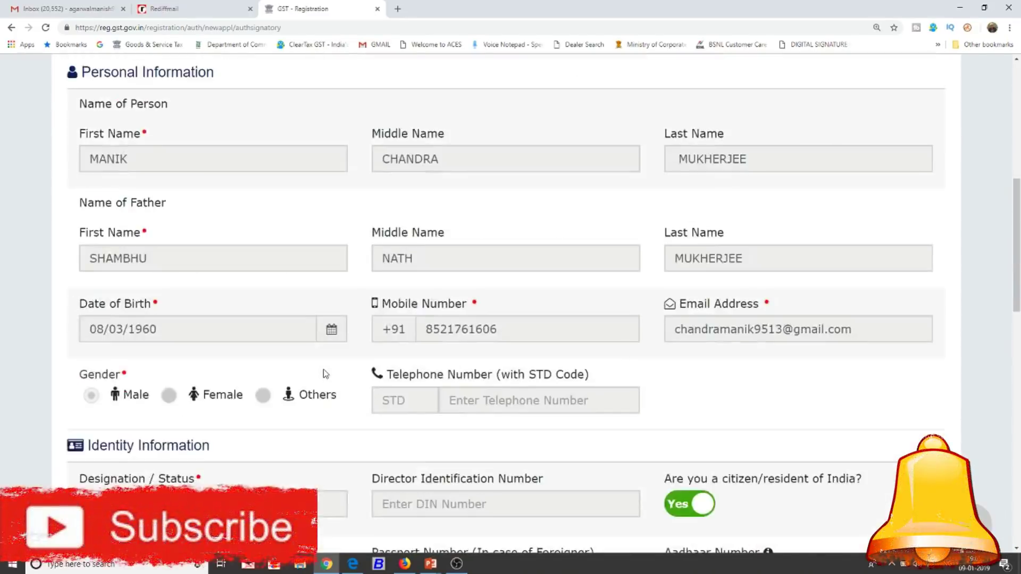
scroll(346, 458, "down", 2)
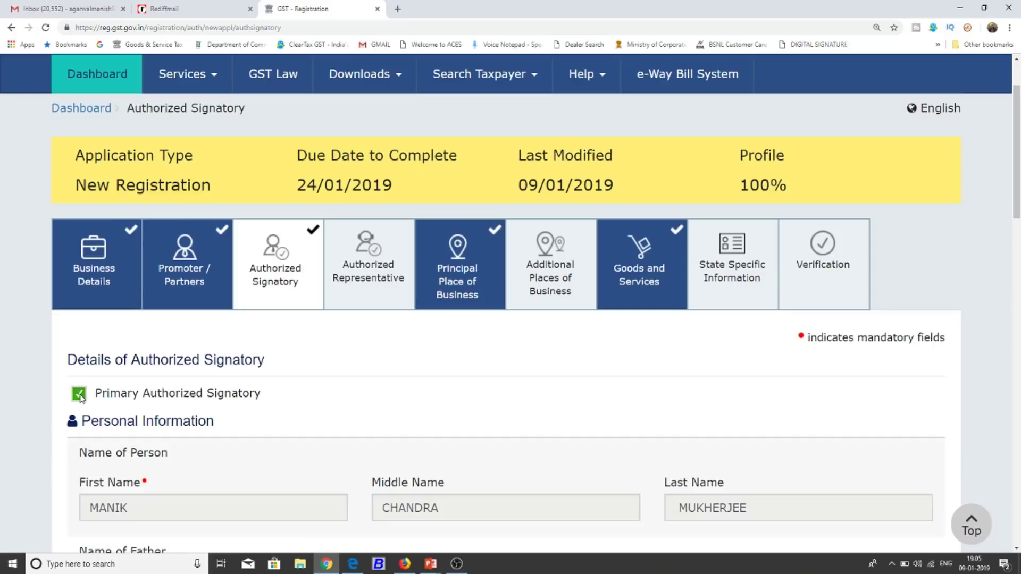
scroll(37, 375, "down", 20)
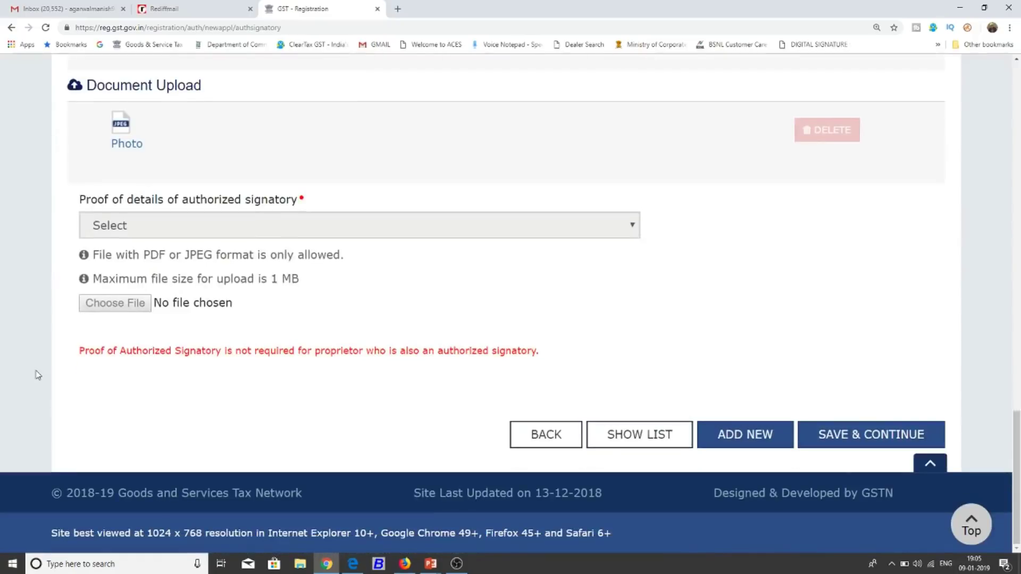
left_click(825, 425)
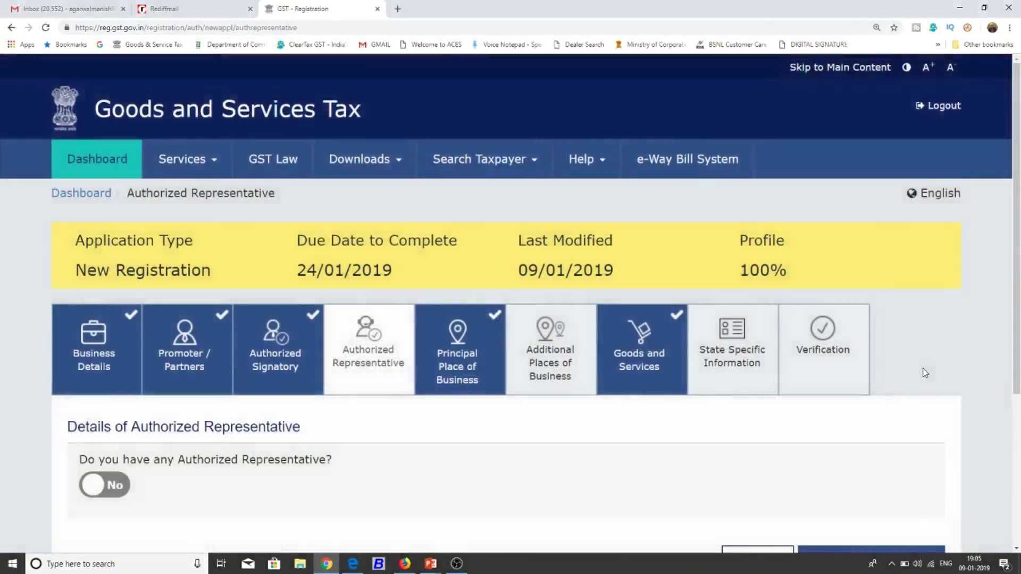
scroll(924, 371, "down", 2)
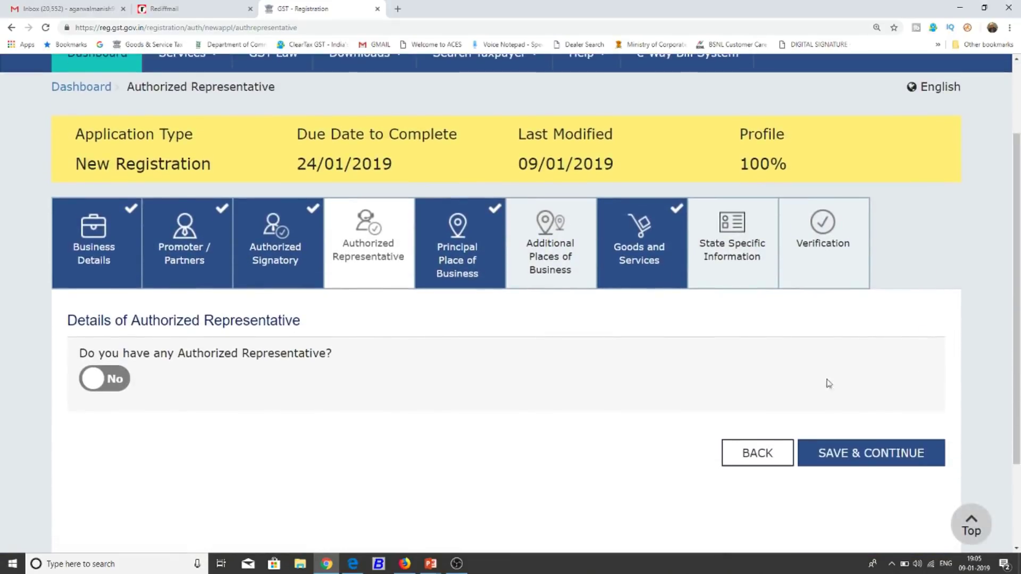
left_click(110, 380)
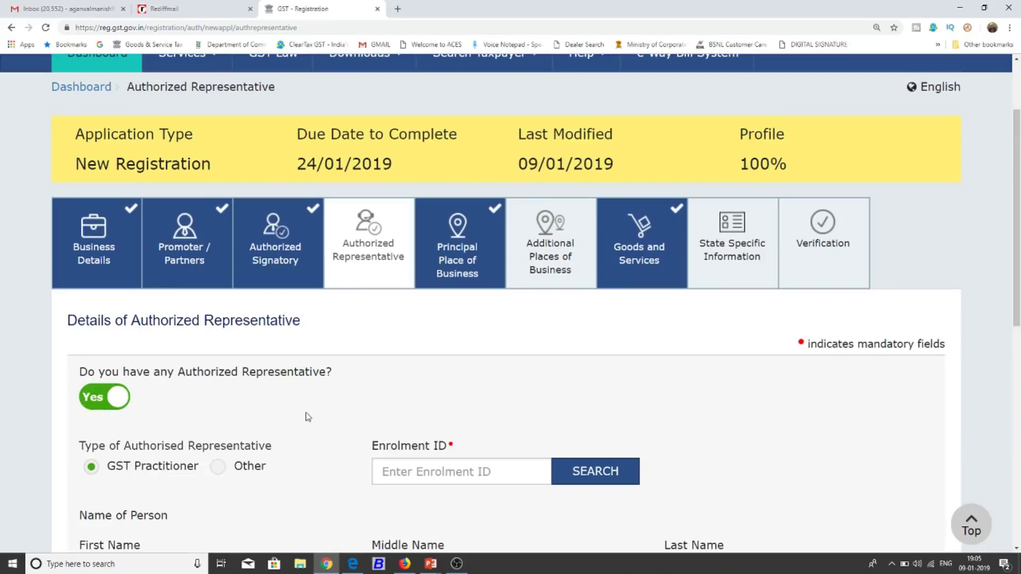
scroll(308, 417, "down", 4)
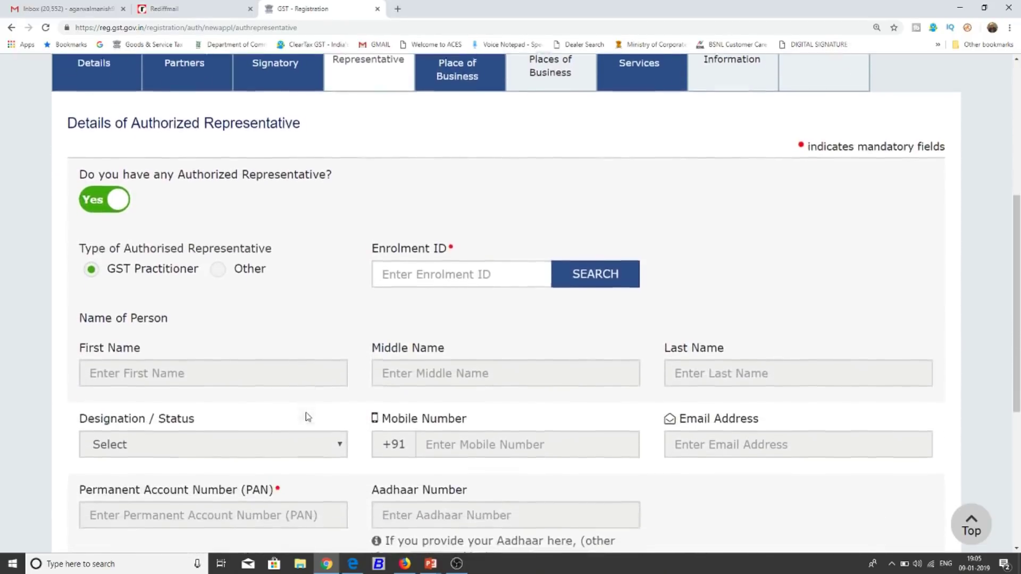
scroll(307, 417, "down", 2)
left_click(460, 193)
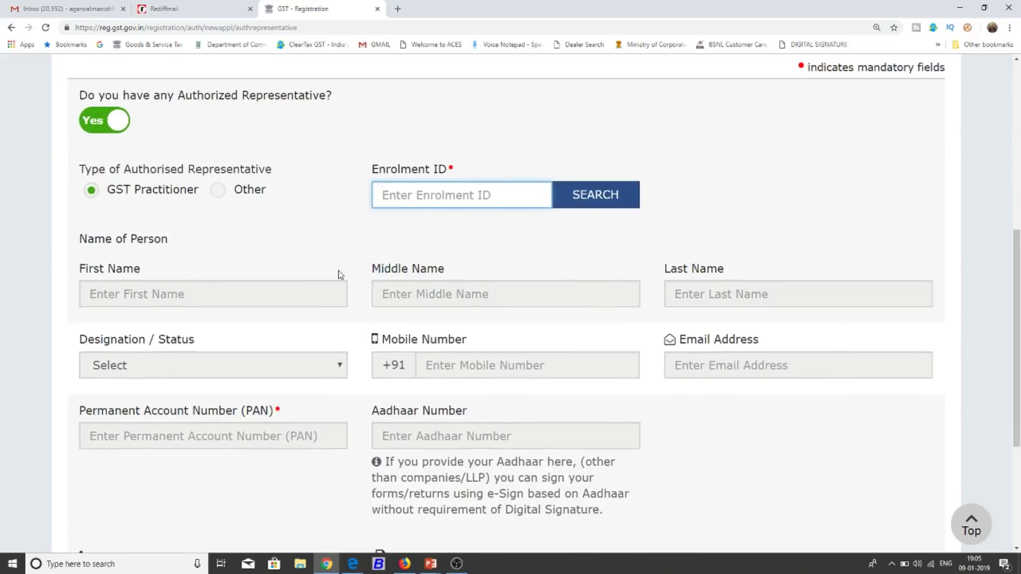
left_click(289, 264)
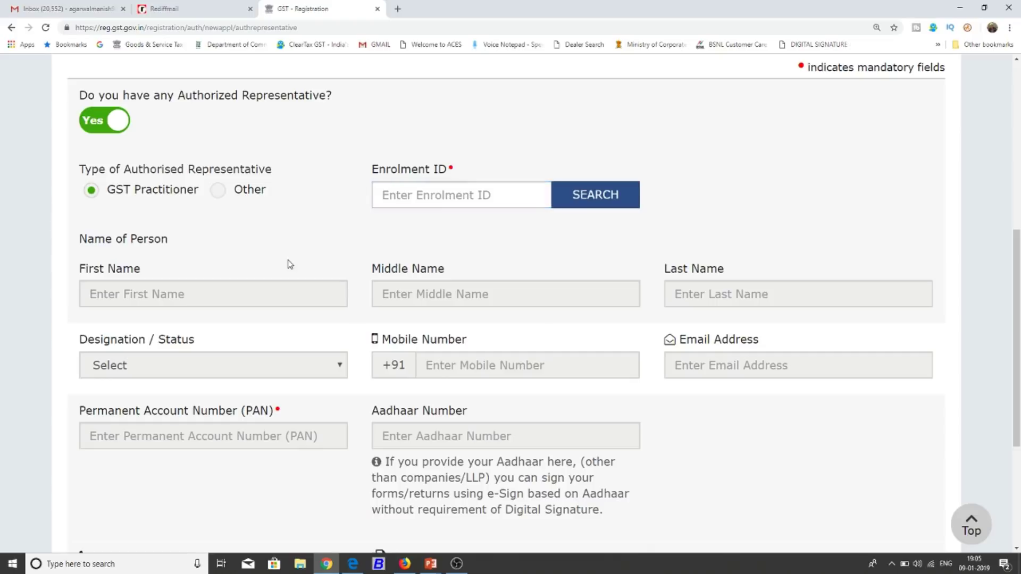
scroll(289, 265, "up", 2)
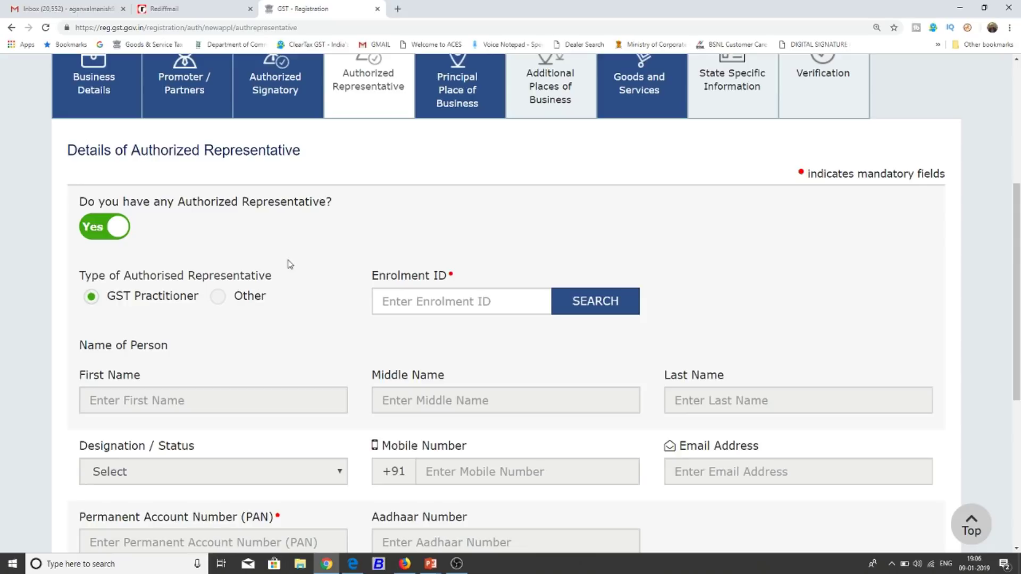
left_click(95, 229)
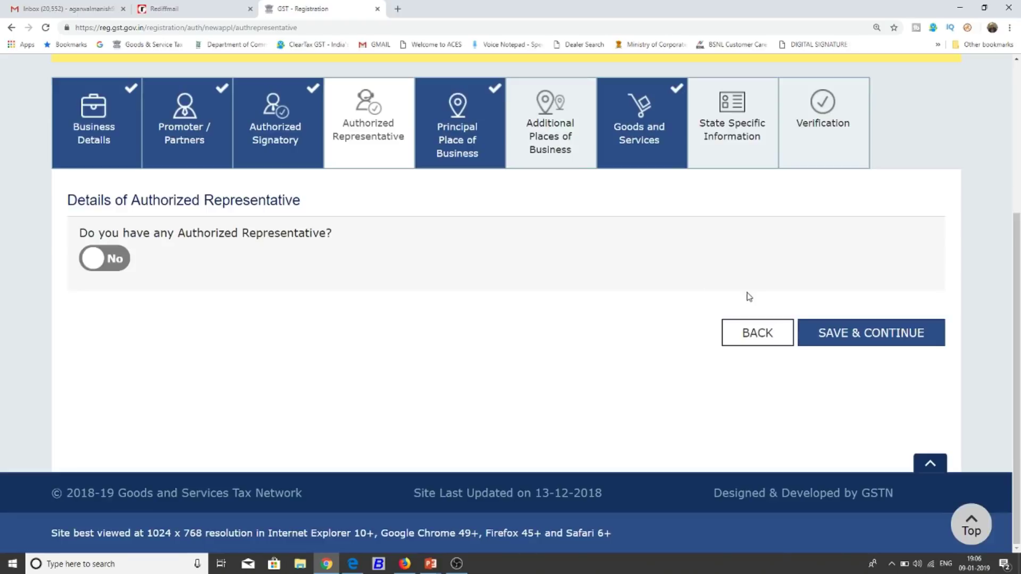
Save the step and set the Principal Place of Business possession to Rented.
left_click(821, 333)
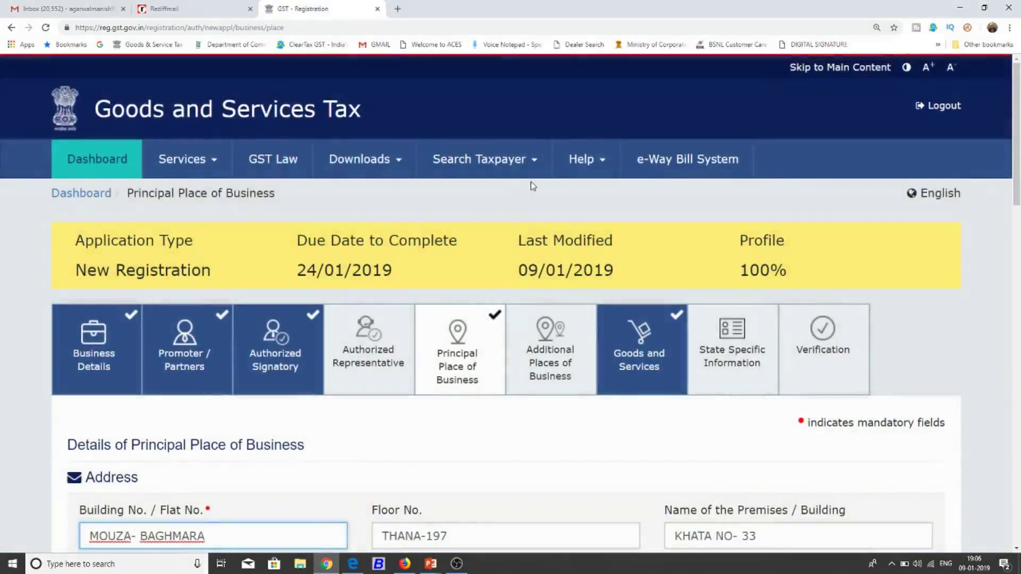
scroll(553, 204, "down", 1)
scroll(553, 204, "down", 5)
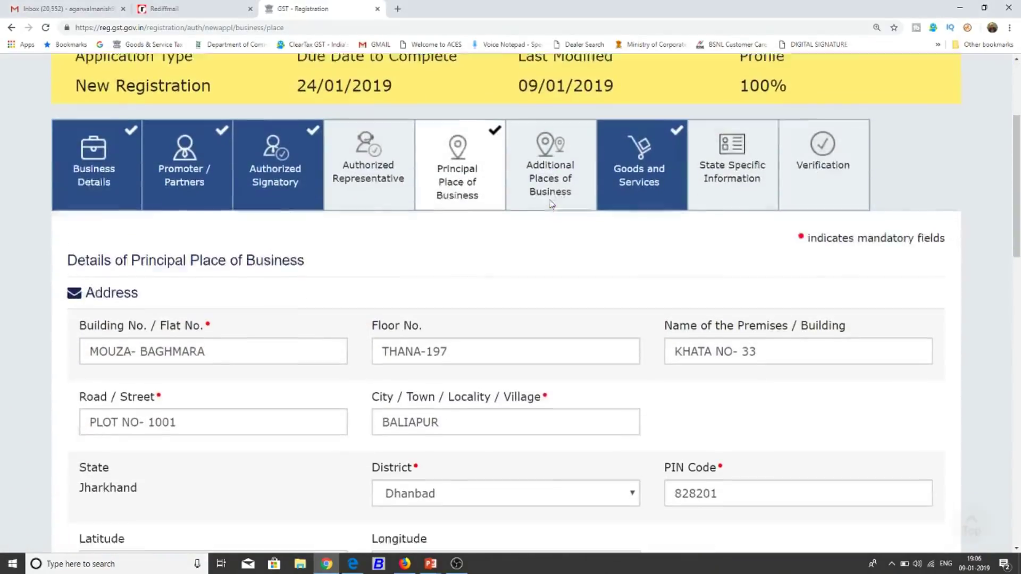
scroll(552, 203, "down", 3)
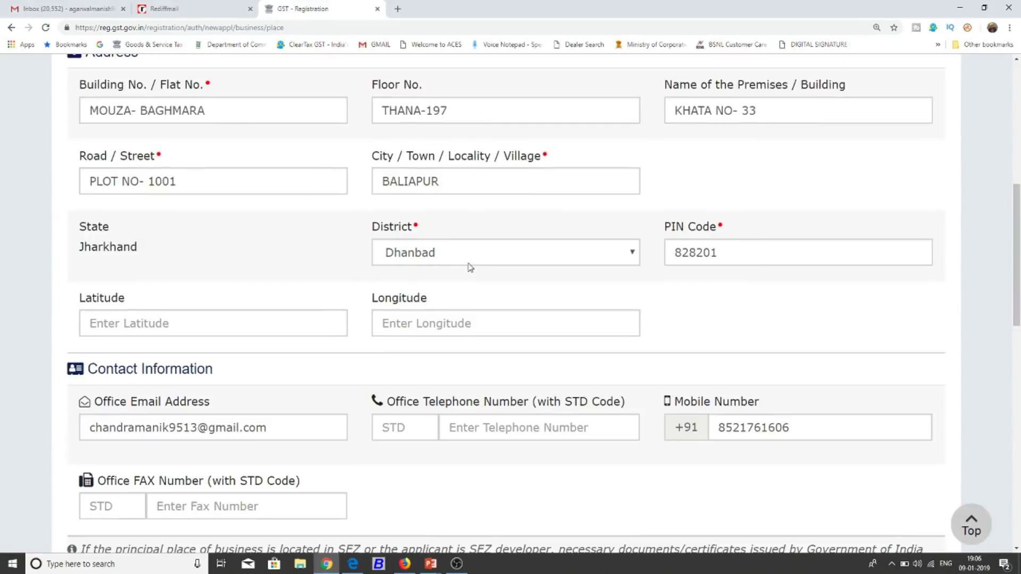
scroll(470, 267, "down", 3)
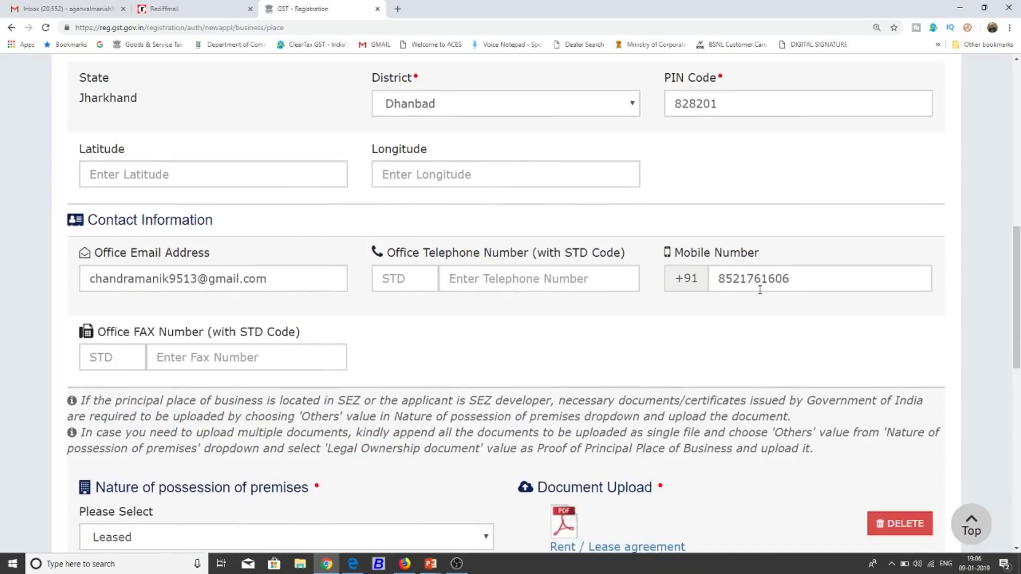
scroll(761, 338, "down", 3)
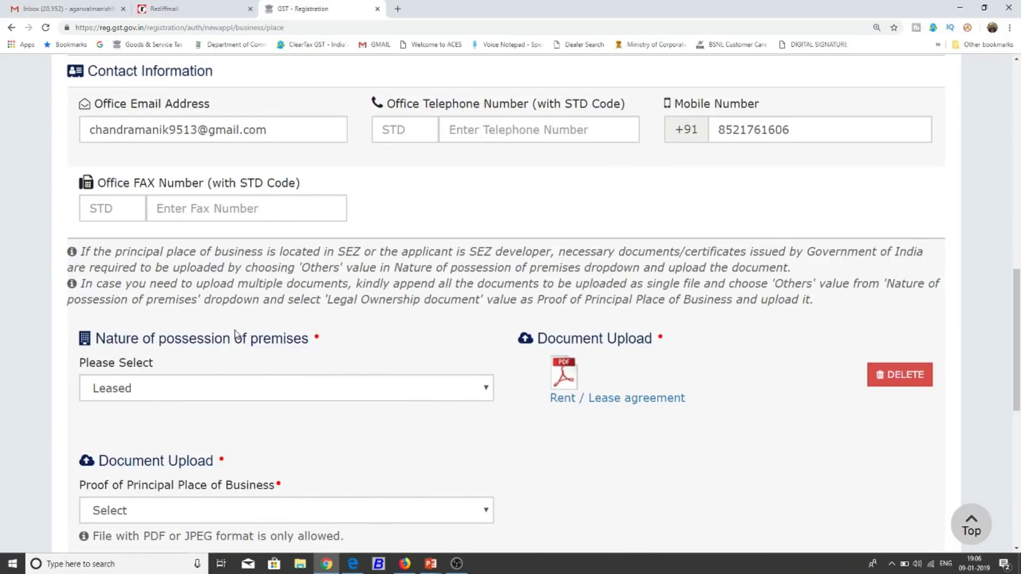
left_click(345, 389)
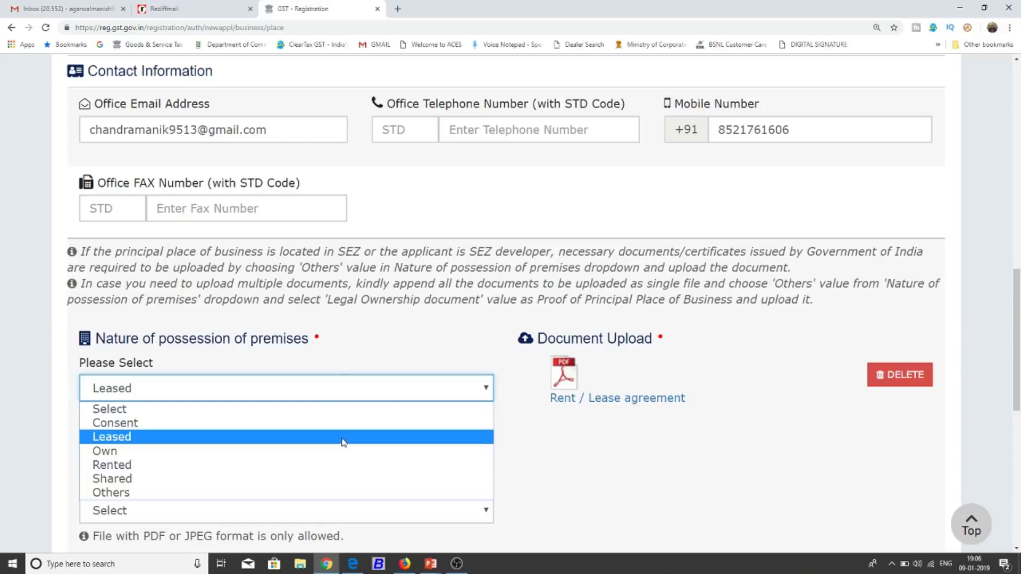
left_click(338, 465)
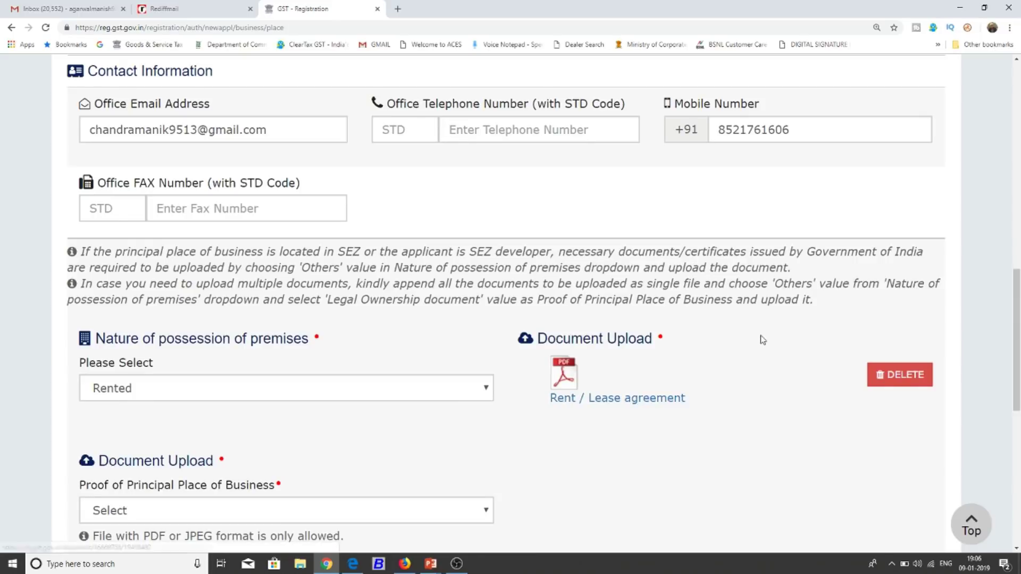
Review the accepted proof-of-principal-place documents without changing the selection.
scroll(761, 340, "down", 1)
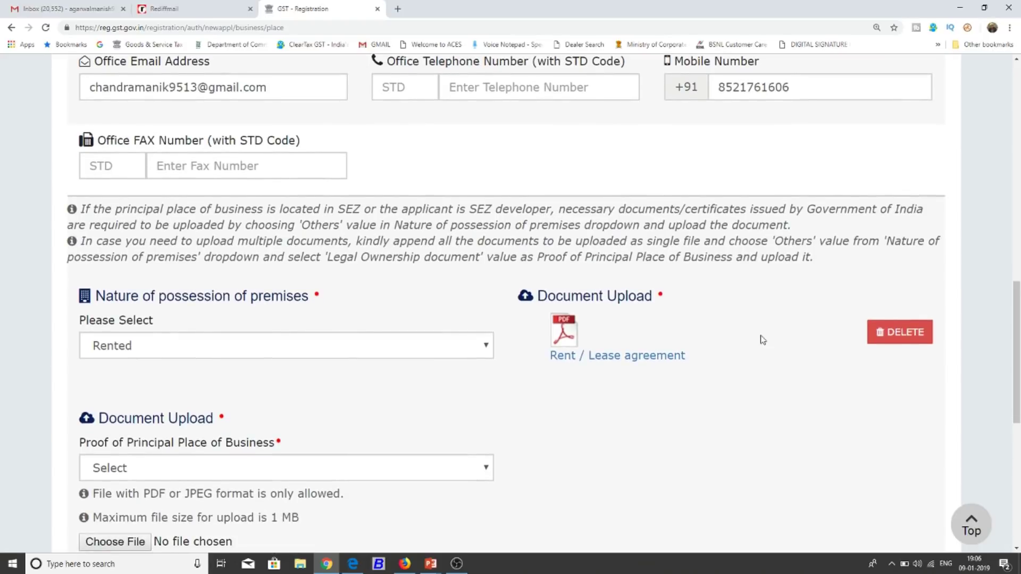
scroll(763, 339, "down", 1)
scroll(762, 339, "down", 2)
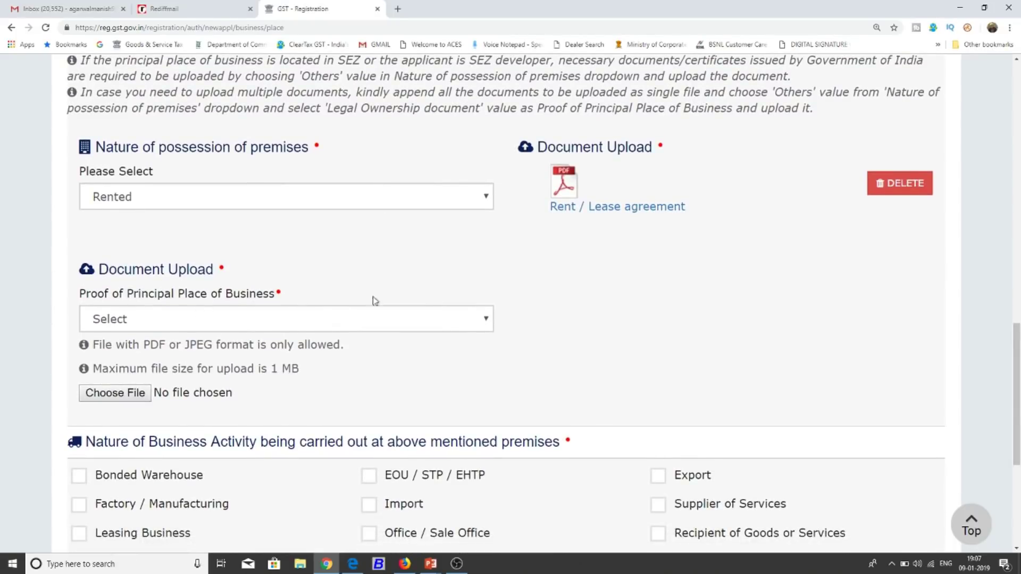
left_click(285, 330)
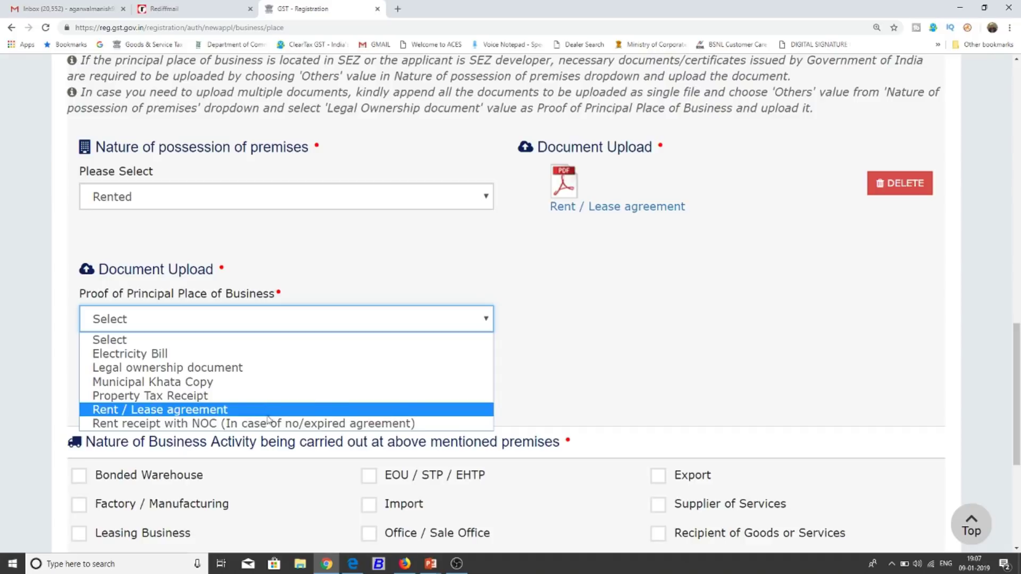
left_click(547, 349)
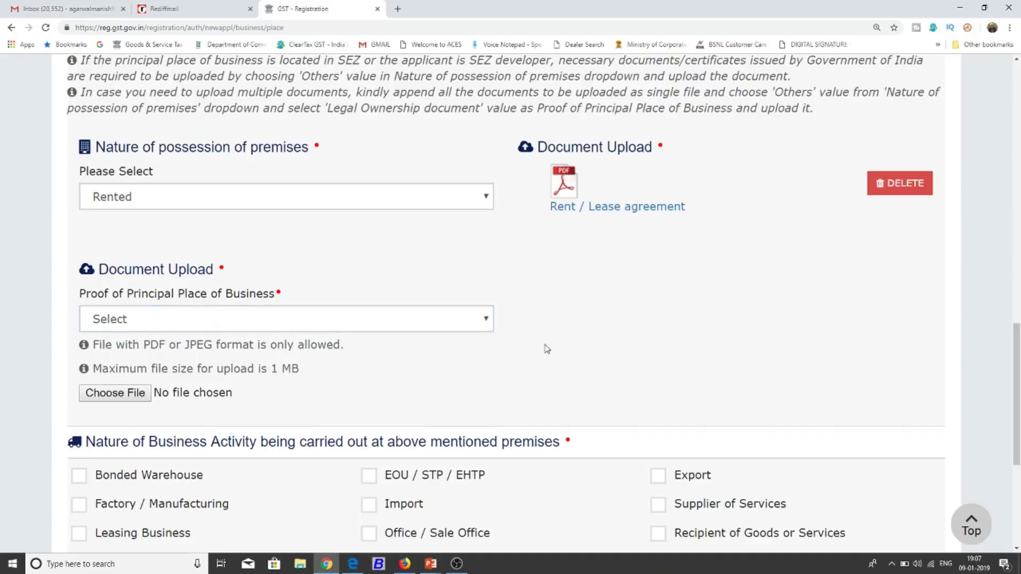
scroll(547, 349, "down", 3)
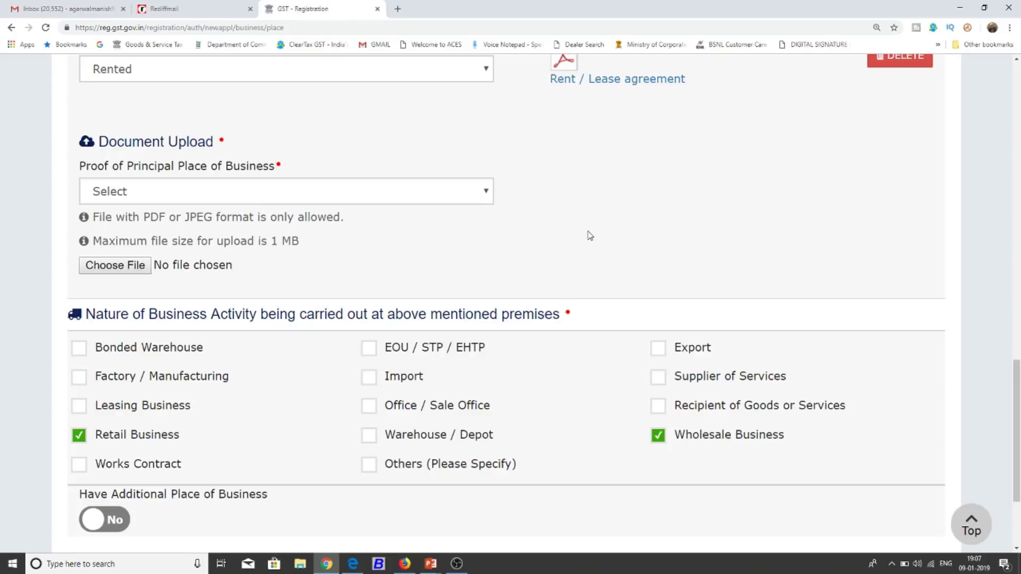
scroll(590, 236, "down", 3)
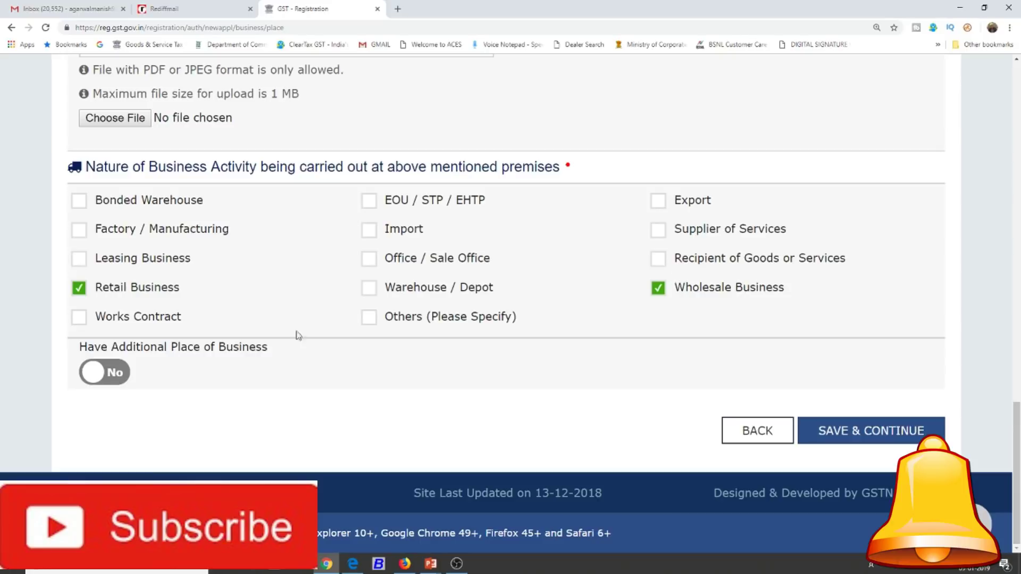
Set Have Additional Place of Business to No and save the principal place details.
left_click(118, 378)
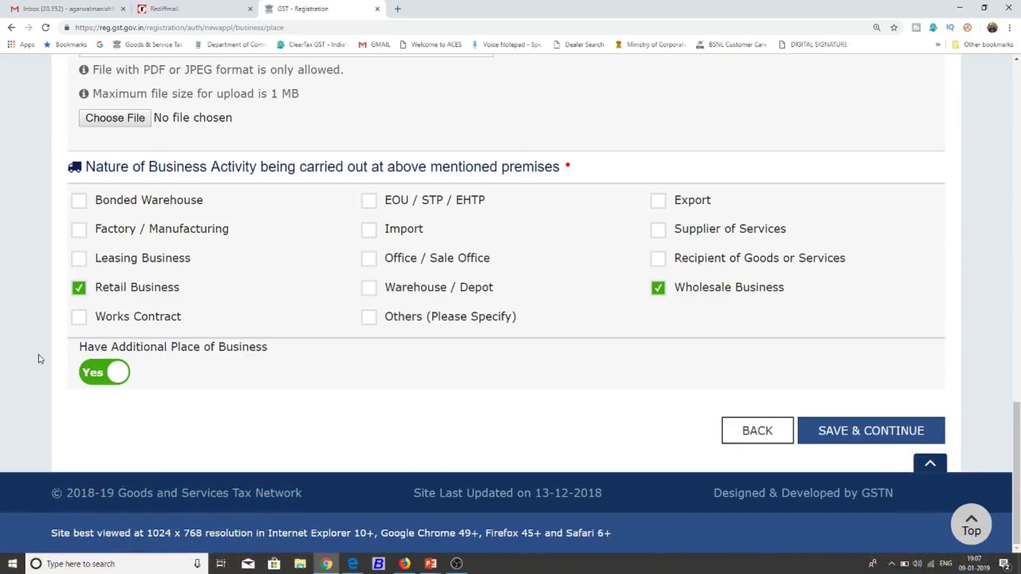
scroll(38, 359, "up", 15)
scroll(473, 205, "up", 5)
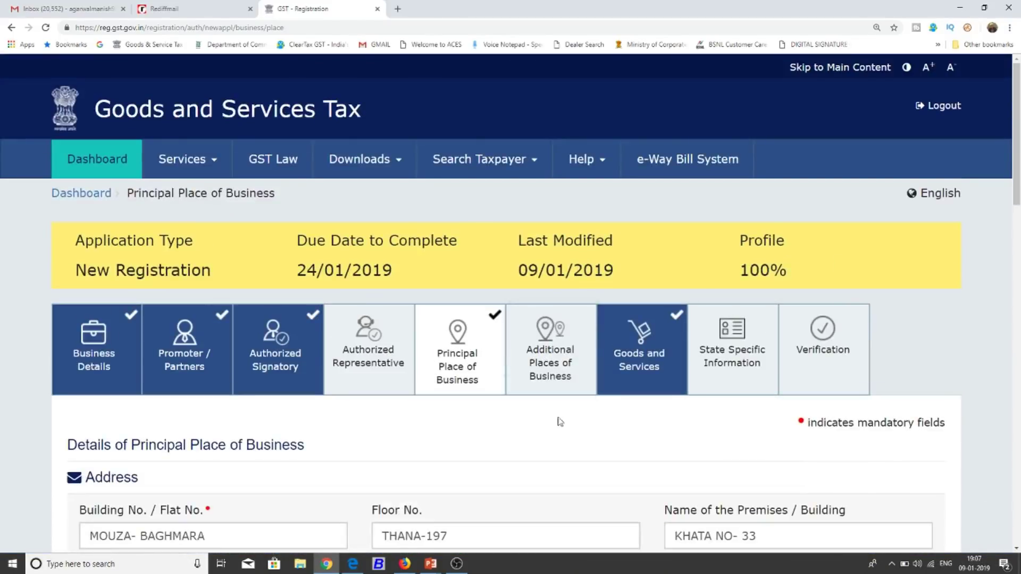
scroll(532, 424, "down", 20)
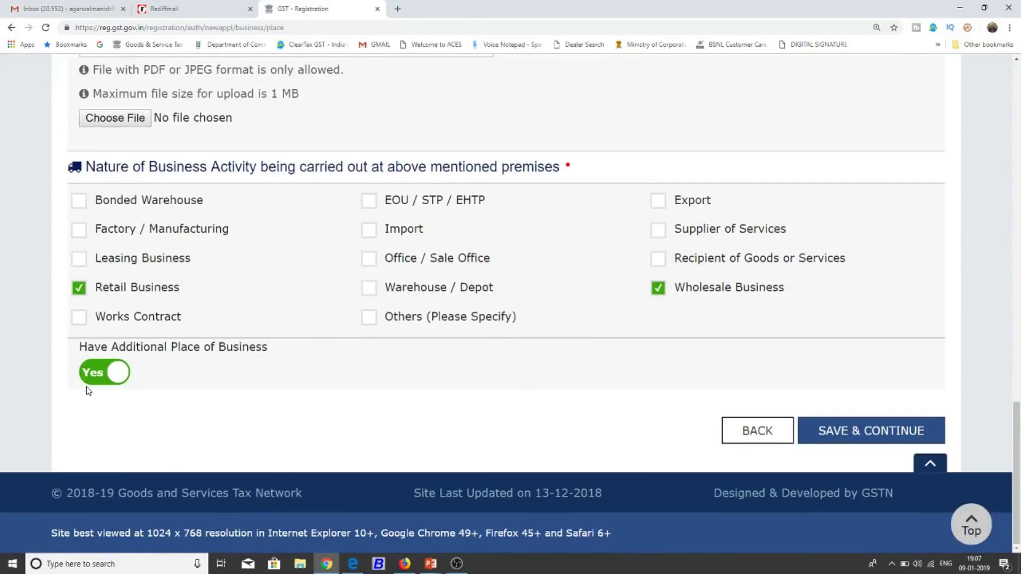
left_click(92, 381)
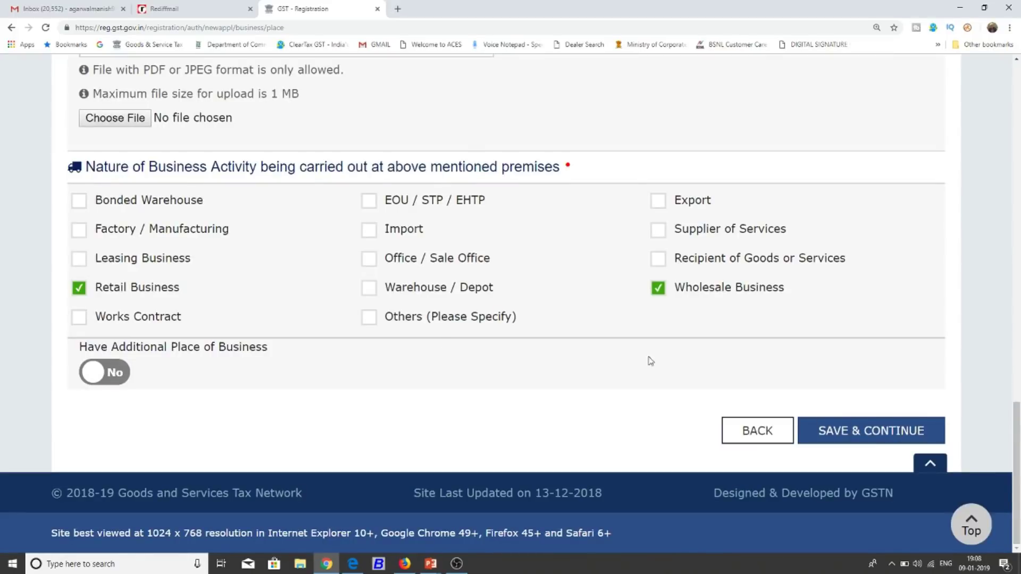
left_click(862, 427)
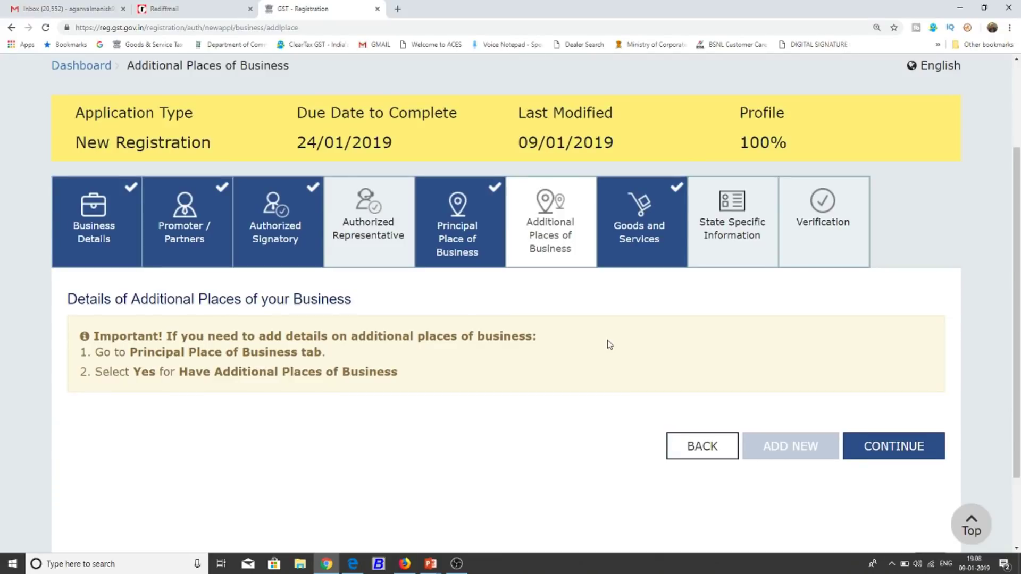
left_click(878, 446)
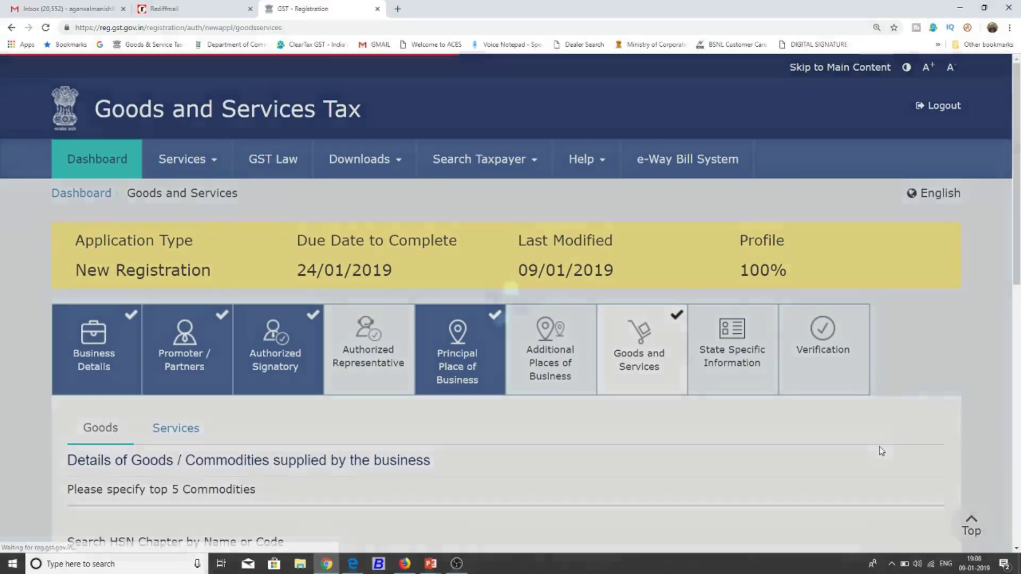
scroll(916, 284, "down", 2)
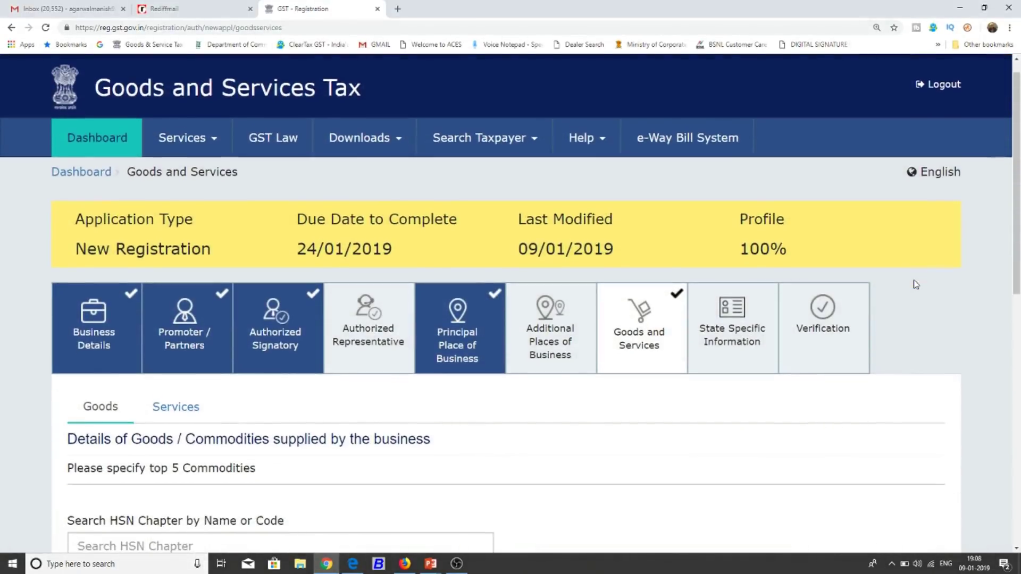
scroll(916, 284, "down", 3)
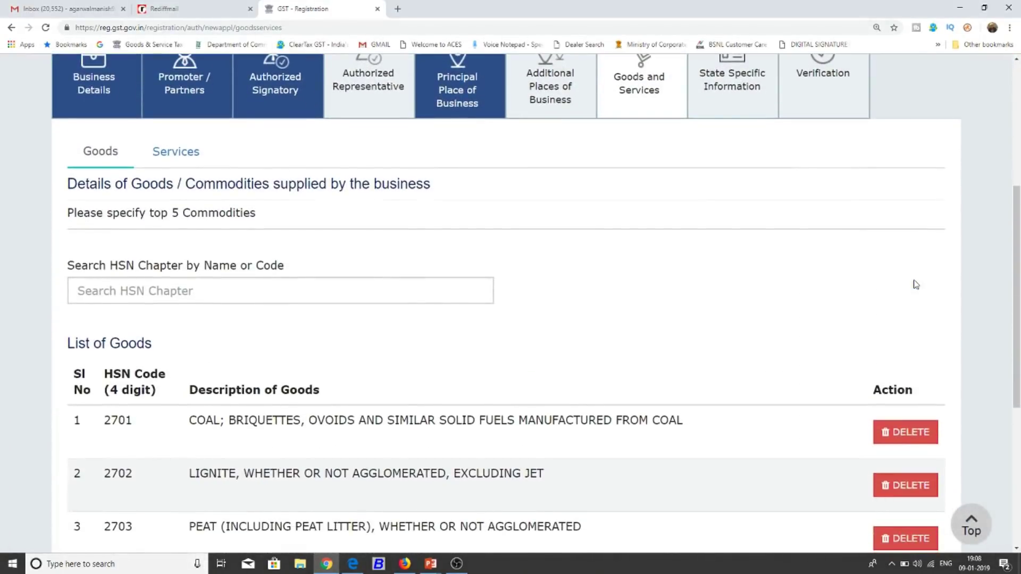
scroll(916, 285, "down", 2)
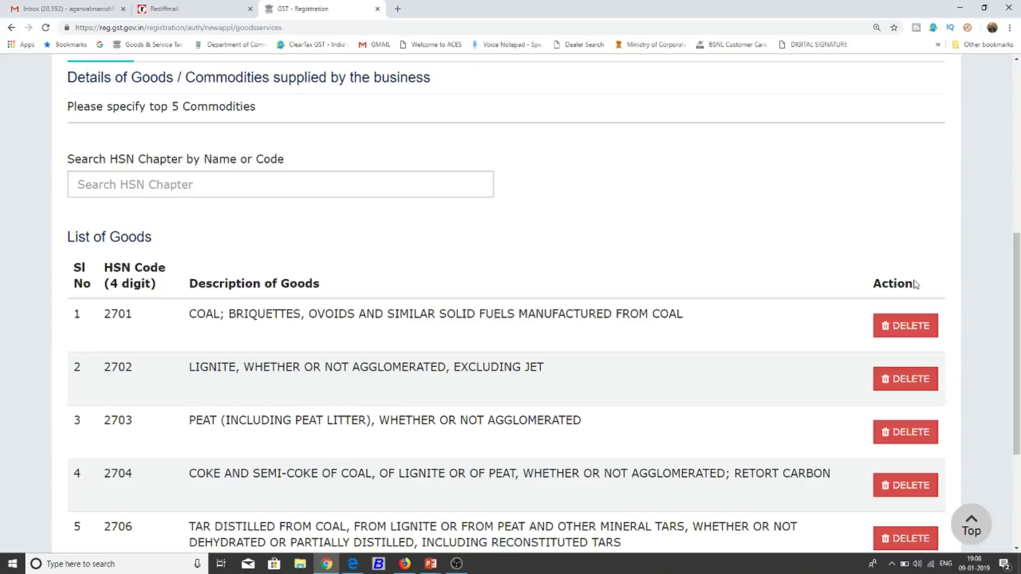
scroll(855, 219, "down", 1)
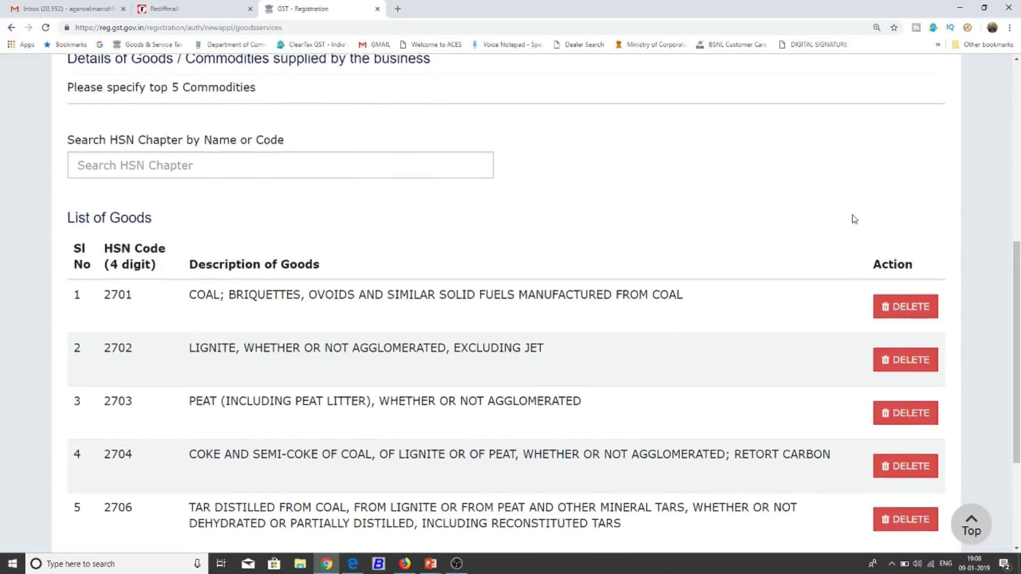
scroll(854, 219, "up", 1)
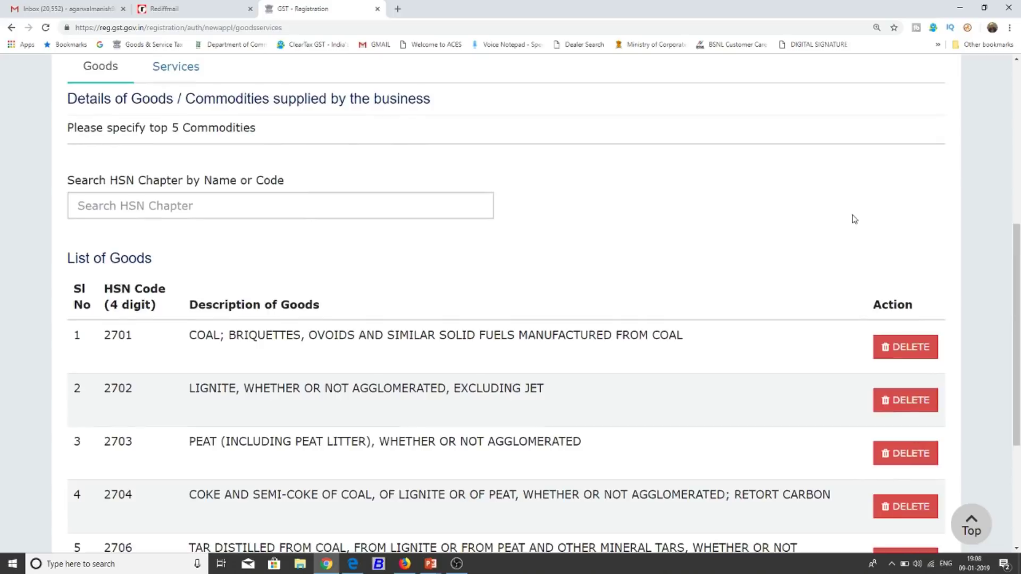
scroll(854, 220, "up", 4)
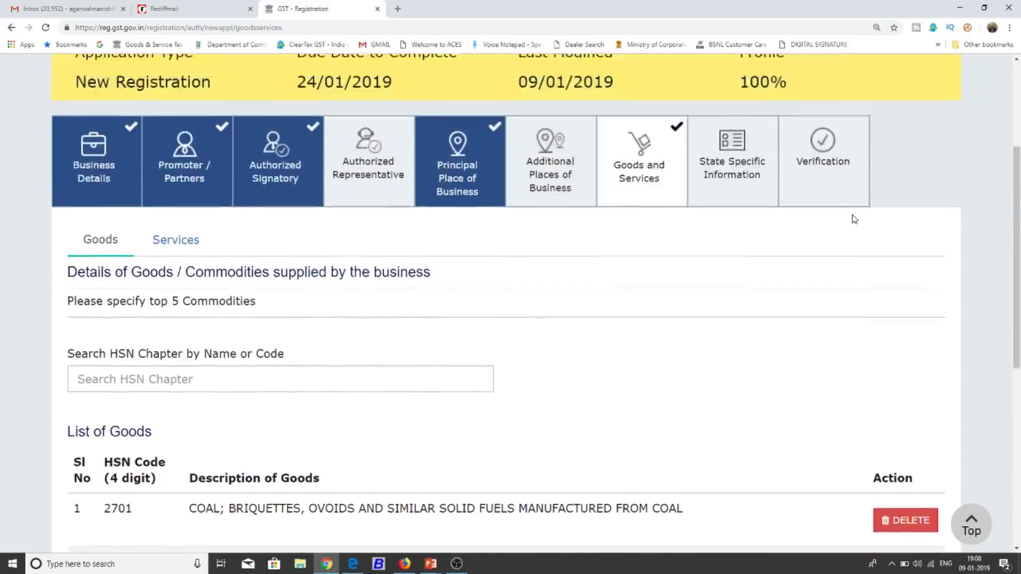
Leave State Specific Information fields blank and move on to the Verification step.
left_click(735, 200)
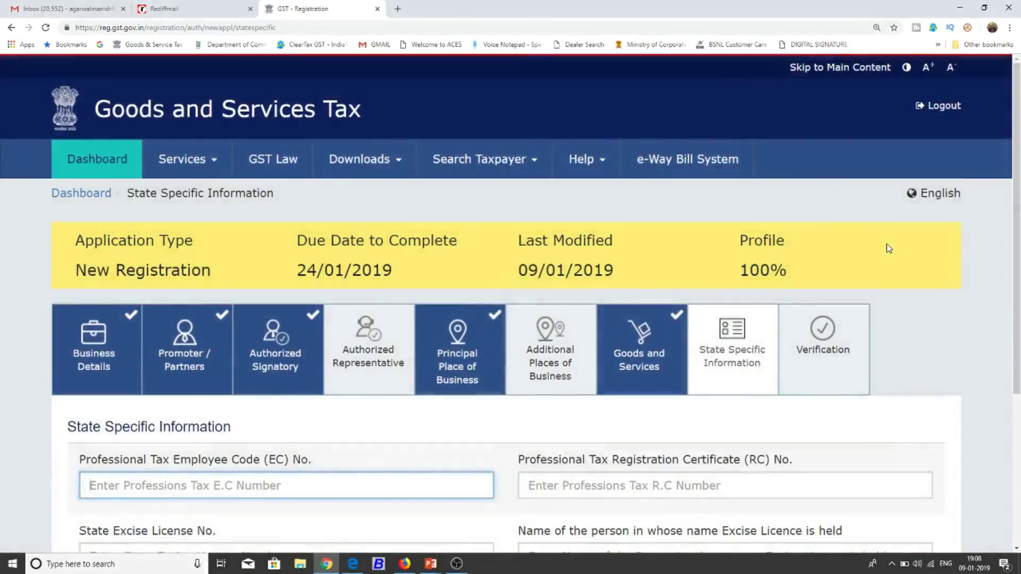
scroll(890, 248, "down", 3)
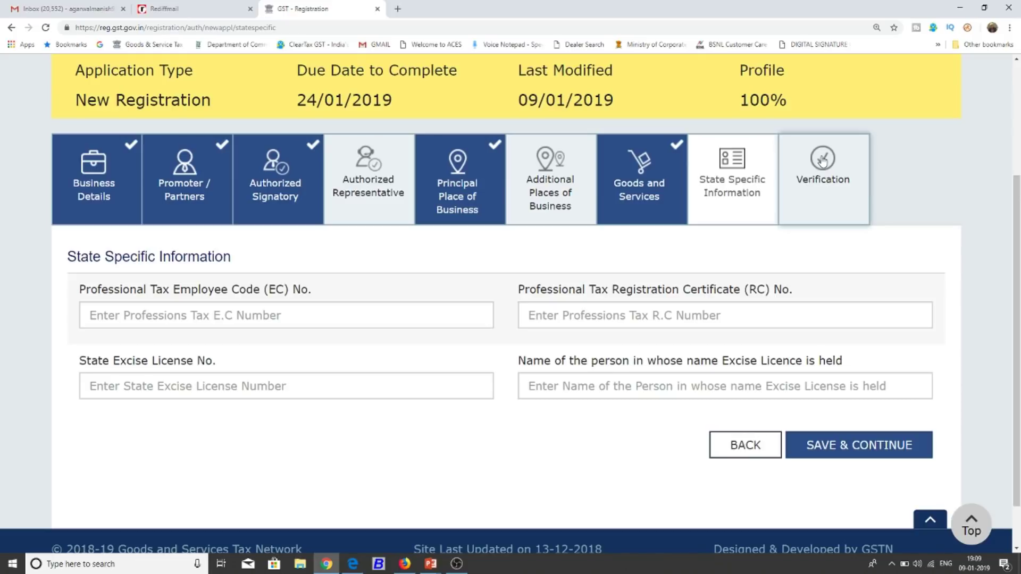
left_click(822, 161)
scroll(930, 366, "down", 3)
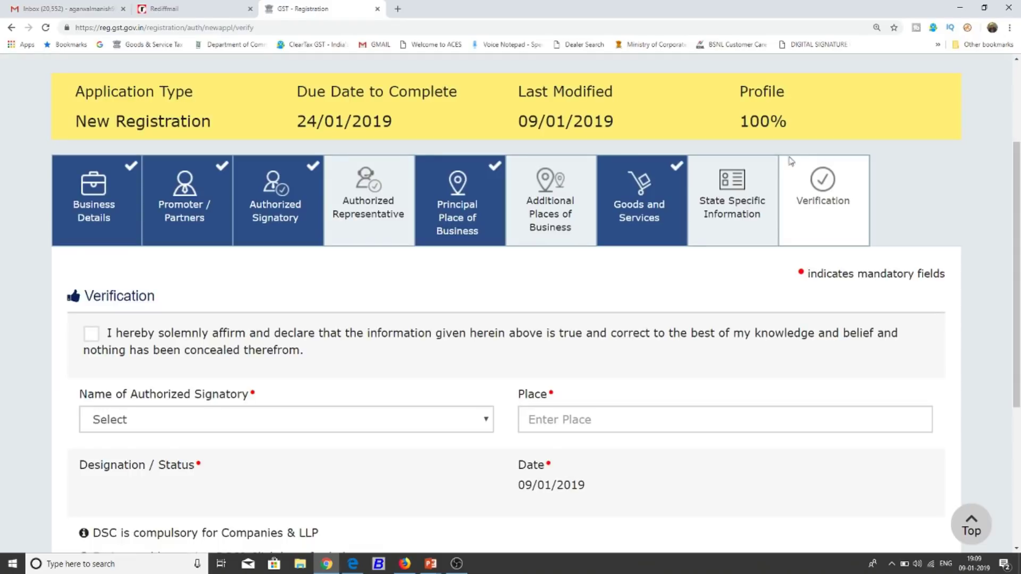
Tick the declaration, select the proprietor as signatory, and enter place DHANBAD.
scroll(719, 262, "down", 2)
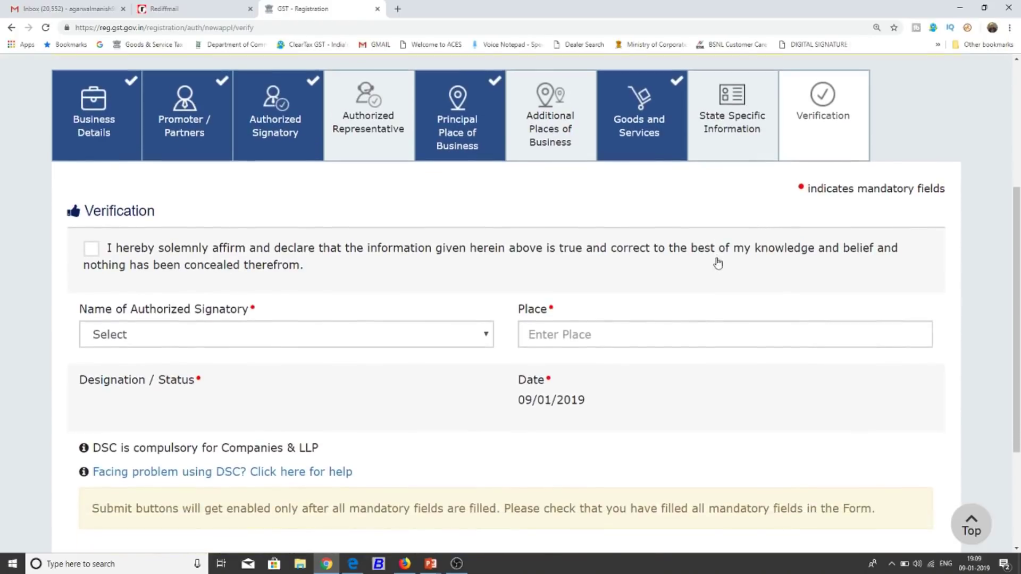
left_click(116, 263)
left_click(224, 338)
left_click(222, 369)
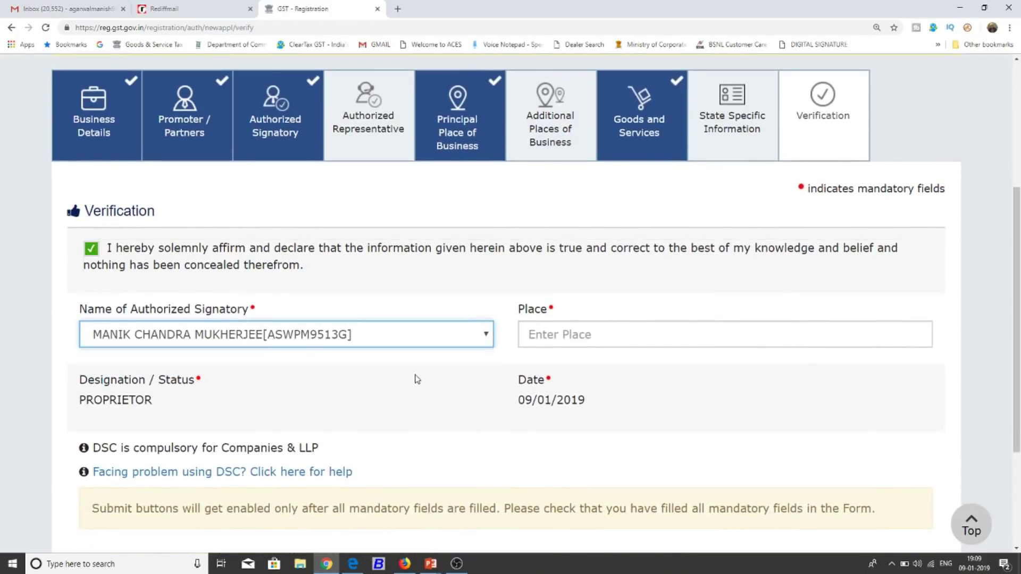
left_click(572, 335)
type("DHANBAD")
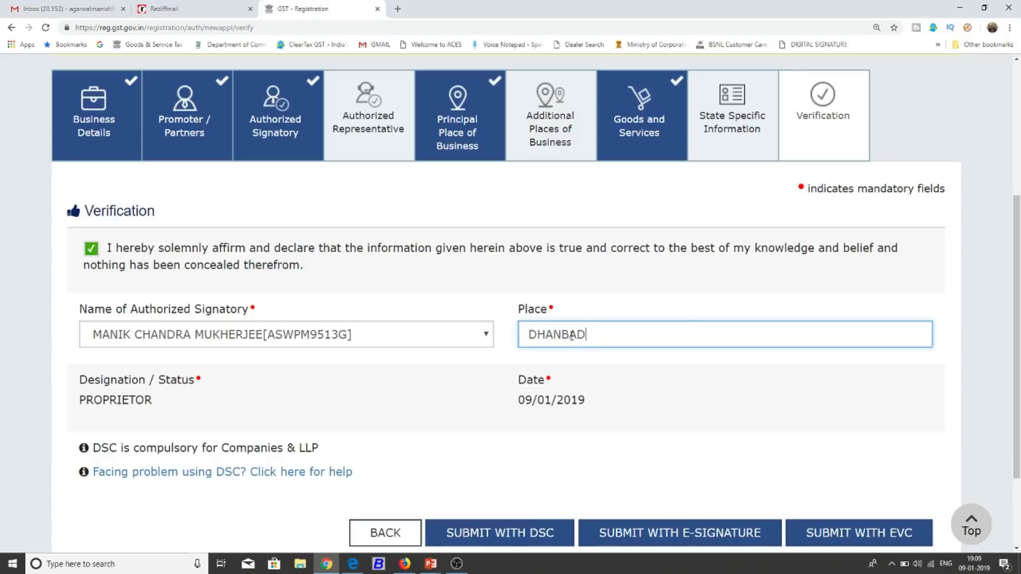
left_click(644, 285)
Submit the application with EVC and switch to the mailbox for the OTP.
scroll(643, 285, "down", 1)
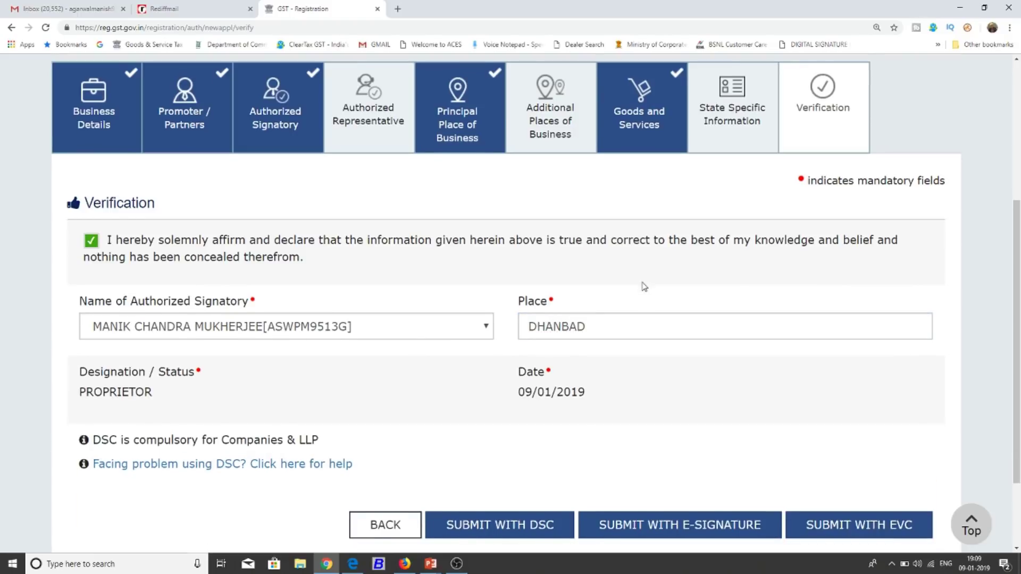
scroll(644, 287, "down", 1)
scroll(644, 286, "down", 1)
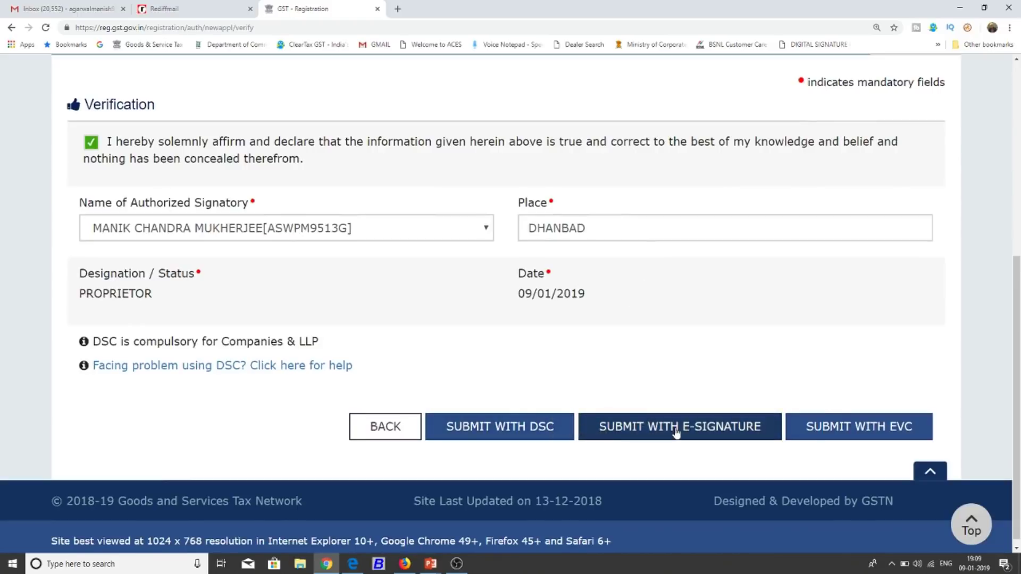
left_click(857, 429)
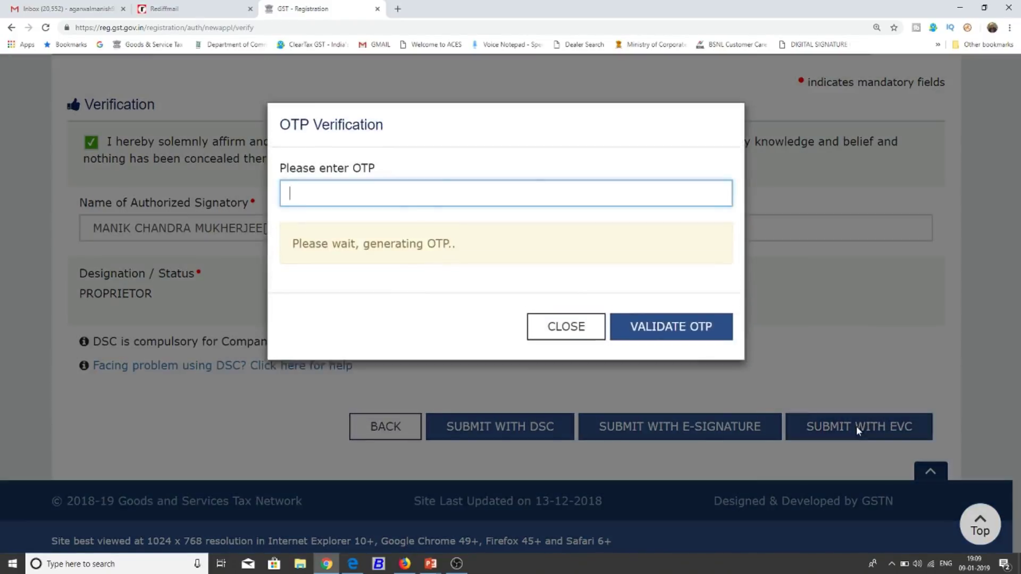
left_click(405, 564)
Open the 'One Time Password for EVC signature' email in Gmail and select the OTP code.
left_click(68, 133)
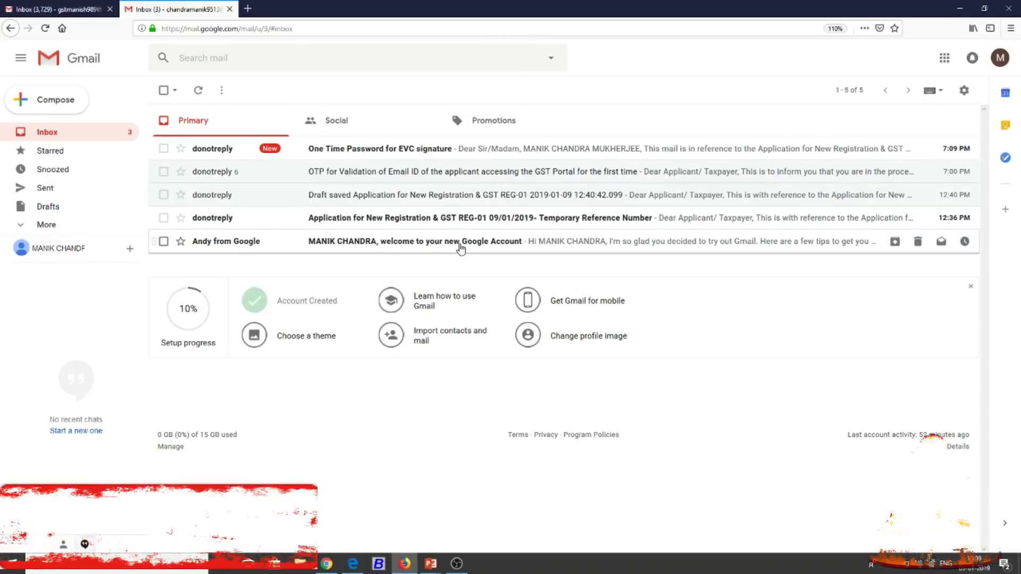
left_click(517, 147)
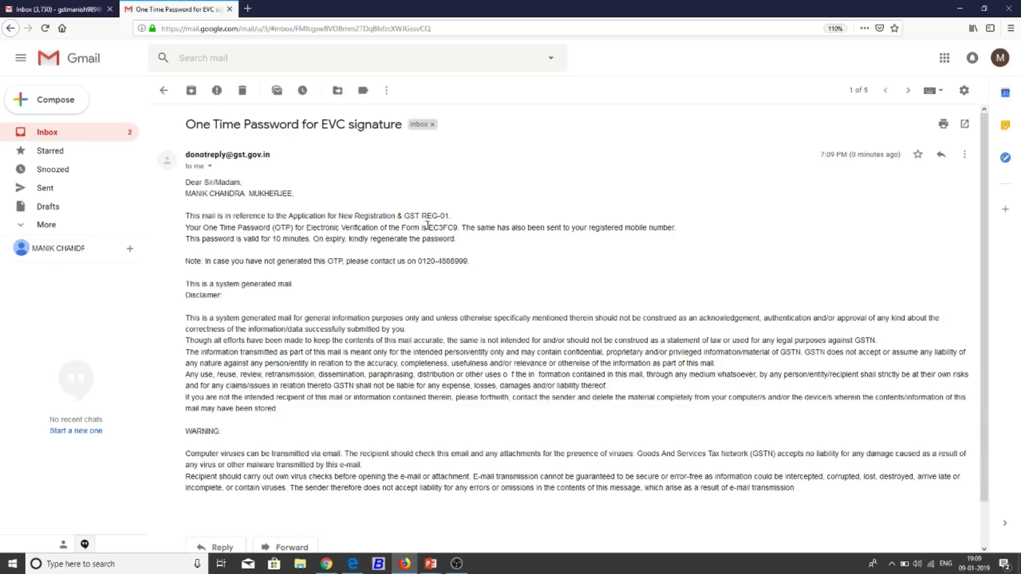
mouse_move(427, 226)
left_mouse_down()
mouse_move(459, 228)
mouse_move(431, 229)
left_mouse_up()
left_click(457, 228)
Copy the OTP into GST Portal to validate and submit, then show the GST REGISTRATION slide.
key("ctrl+c")
key("alt+Tab")
key("ctrl+v")
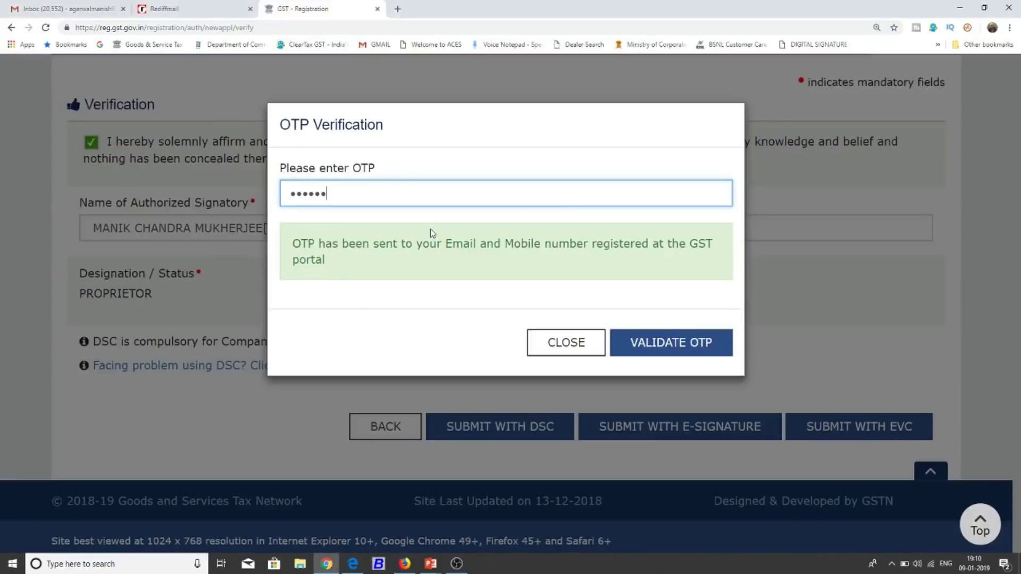
left_click(692, 342)
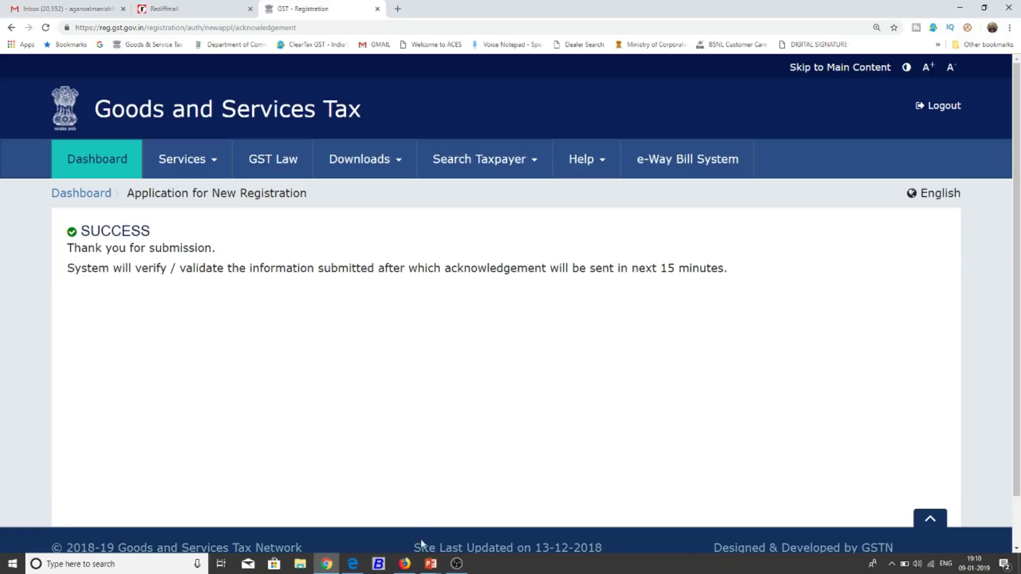
mouse_move(426, 568)
left_click(479, 508)
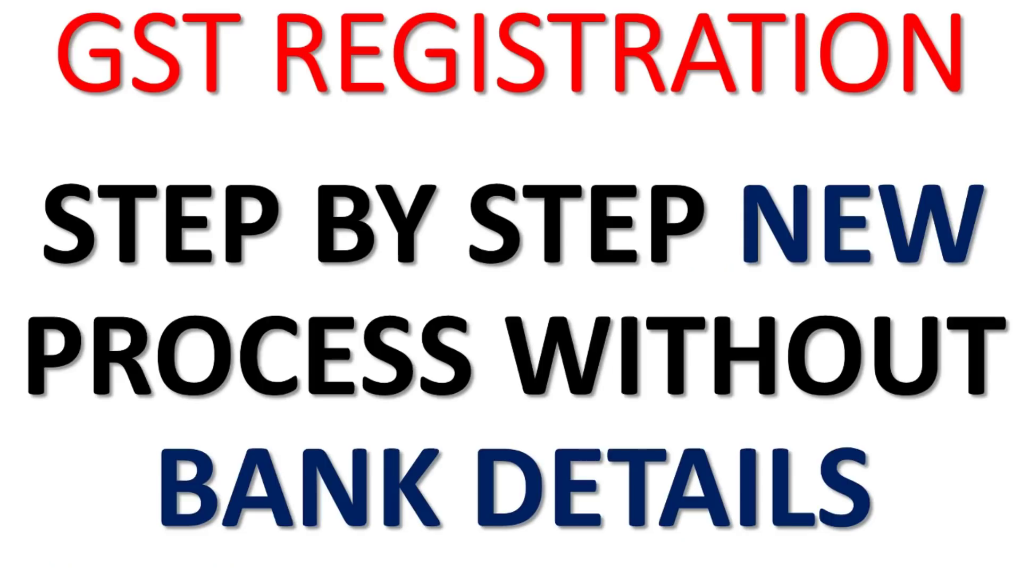